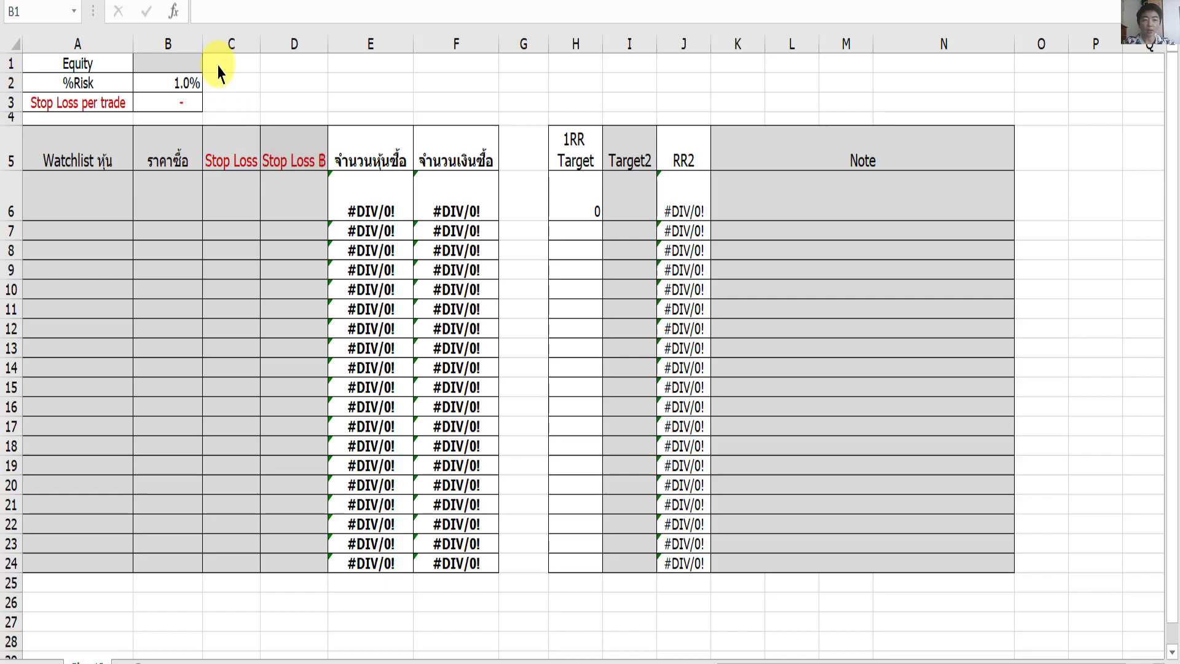
# - Enter 100,000 as the account equity in cell B1
pyautogui.click(198, 61)
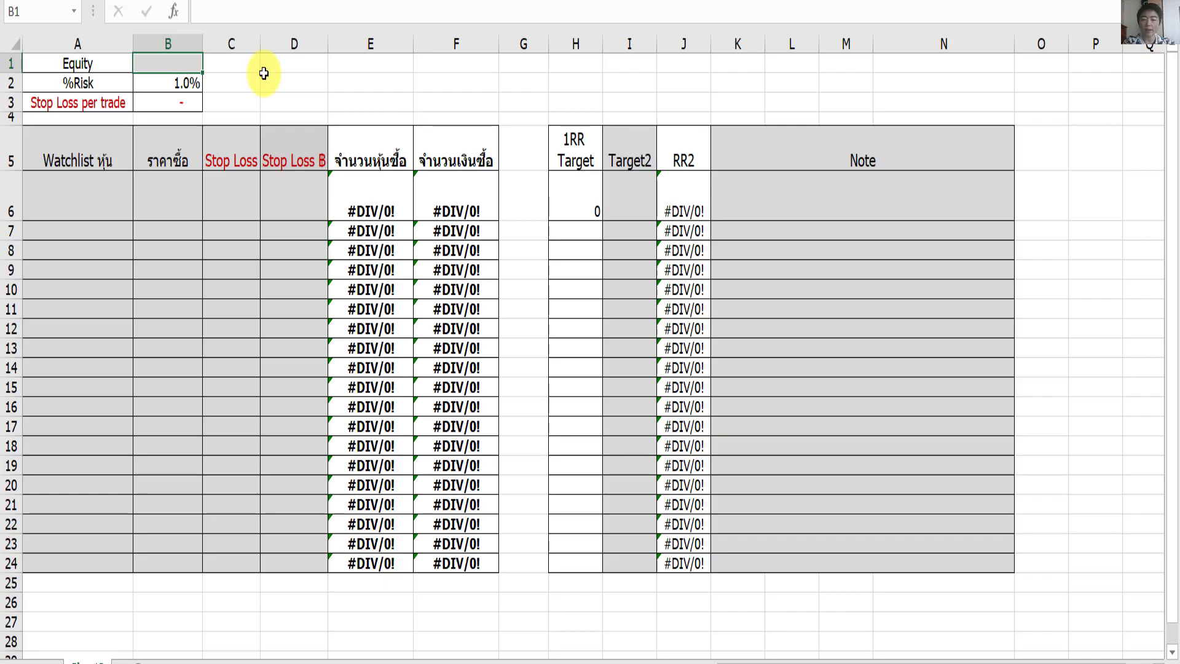
pyautogui.write('100')
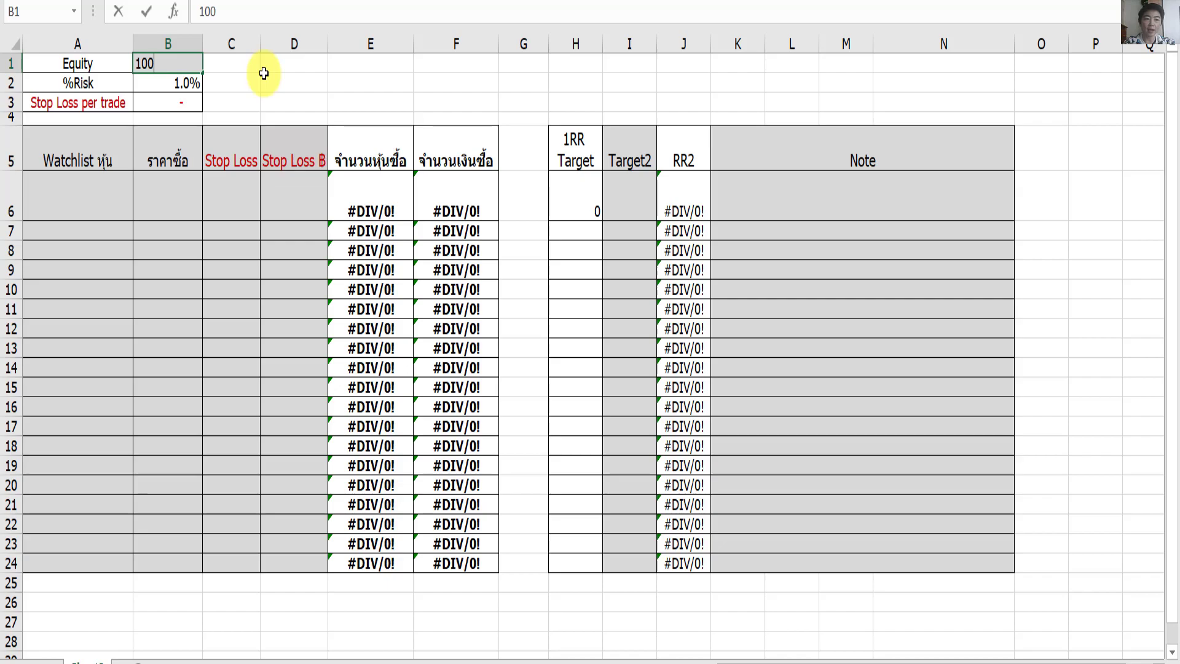
pyautogui.write(',0000')
pyautogui.press('Return')
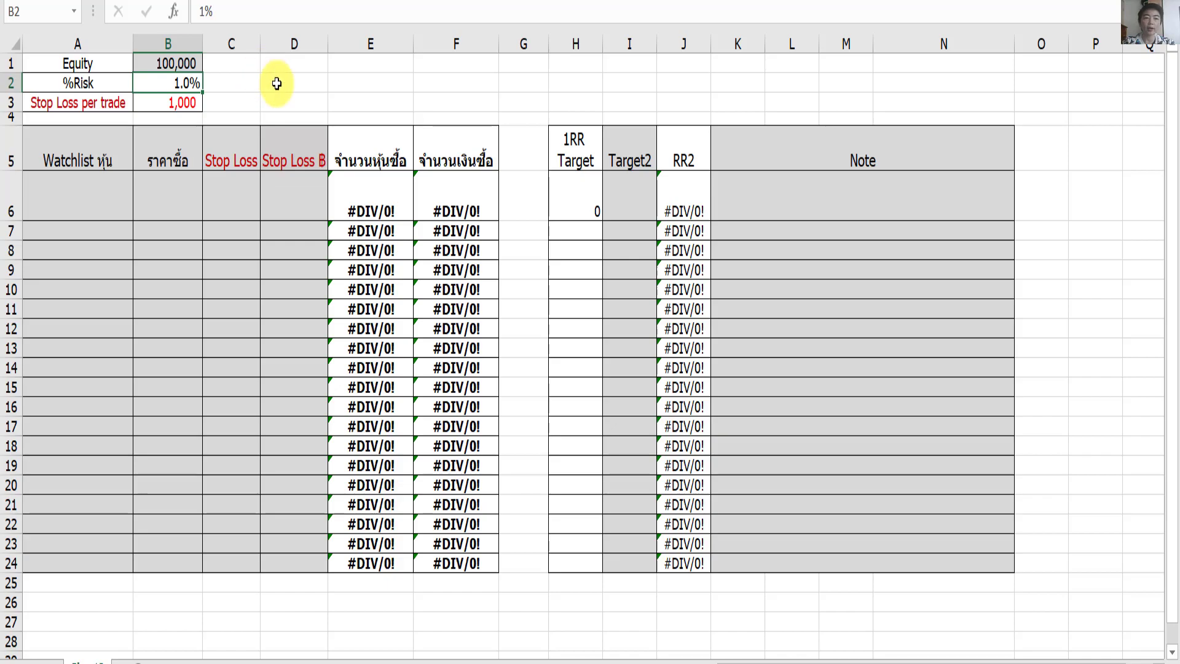
pyautogui.click(270, 66)
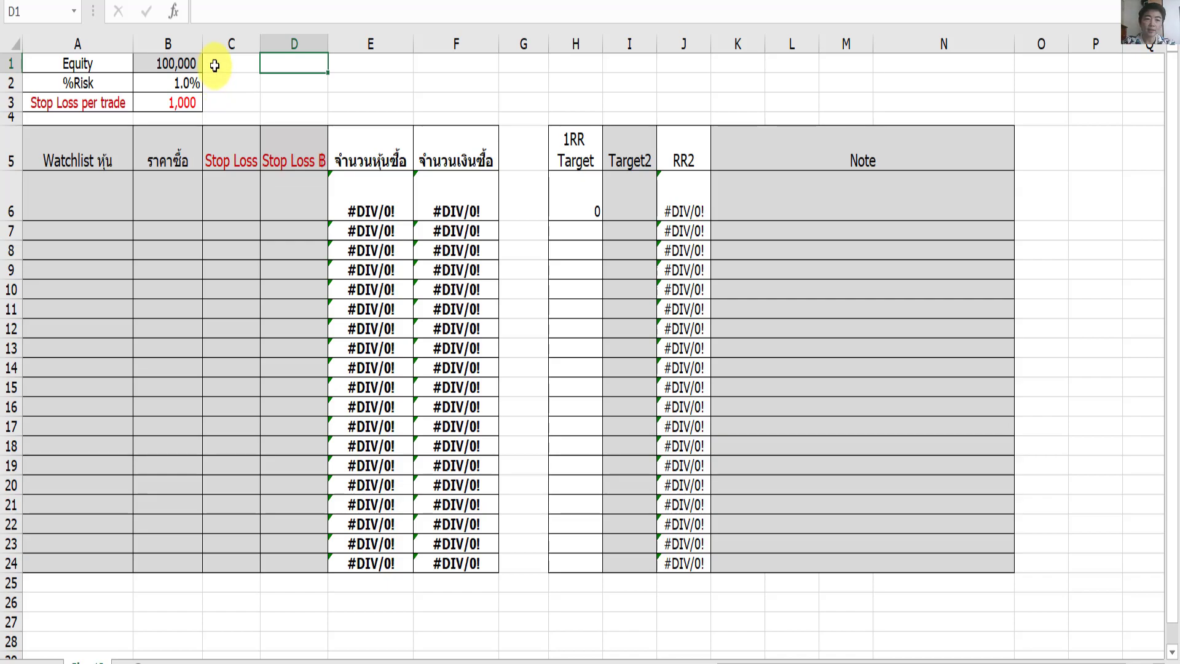
pyautogui.click(215, 64)
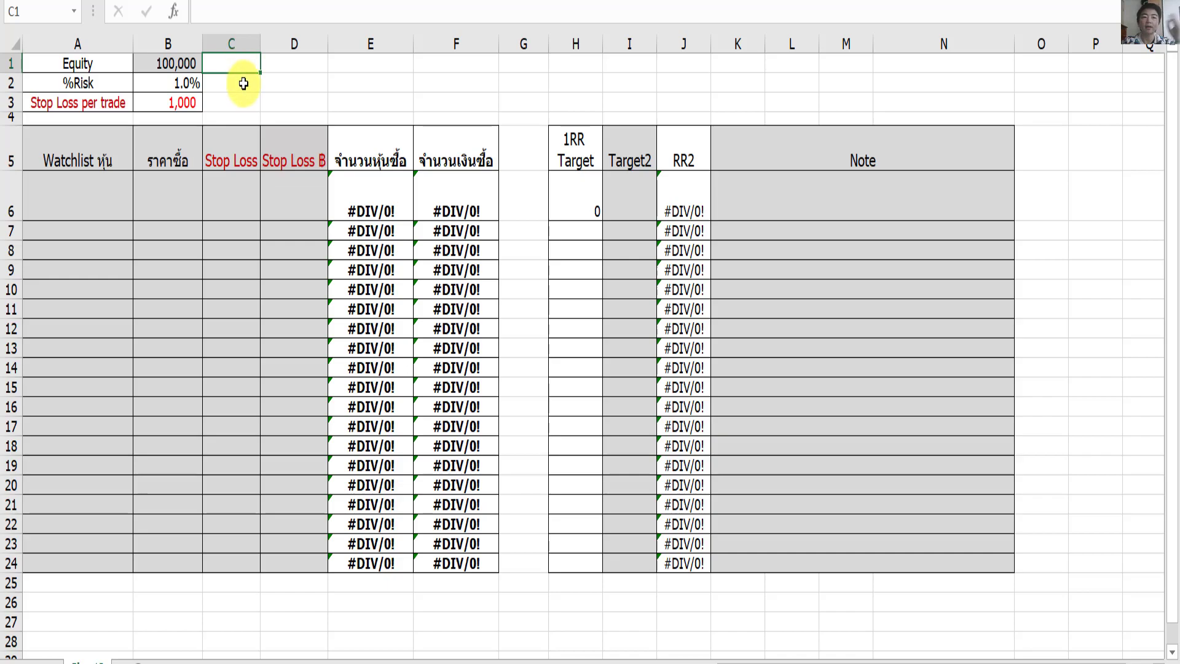
pyautogui.click(244, 84)
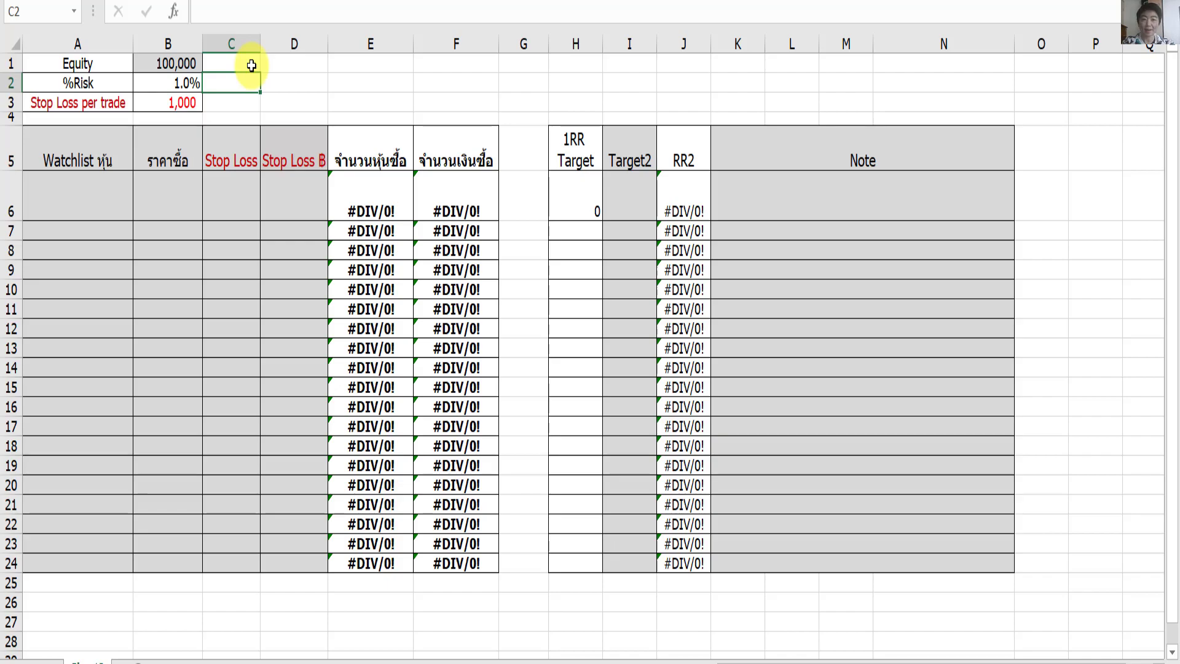
pyautogui.press('Left')
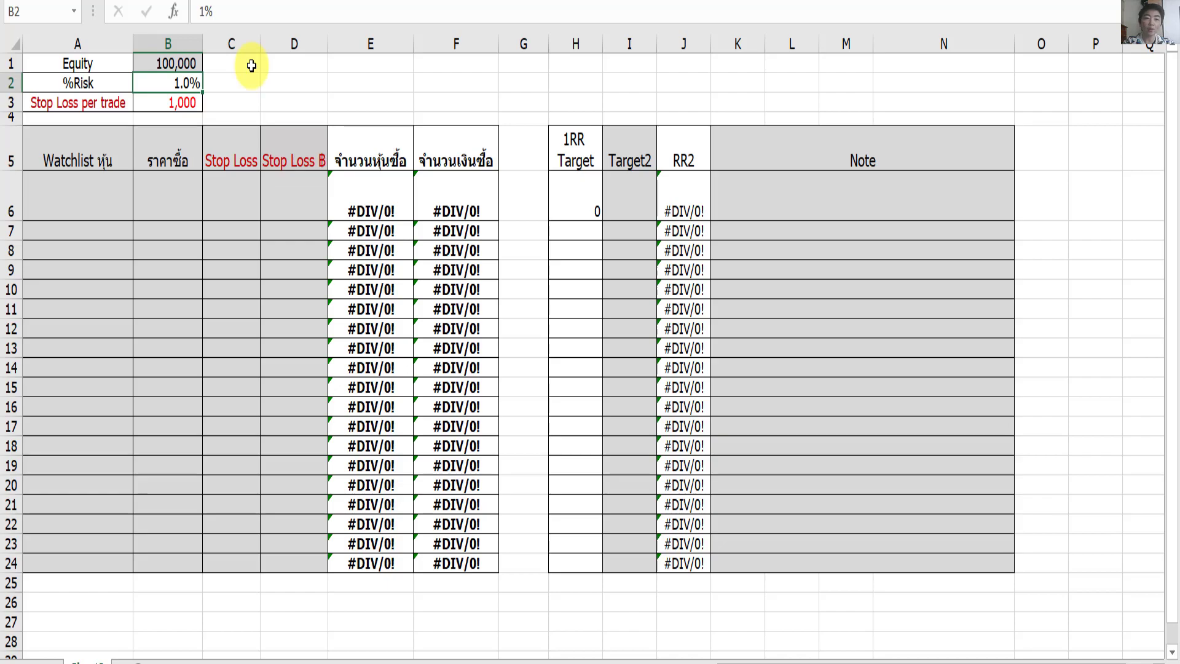
pyautogui.press('Down')
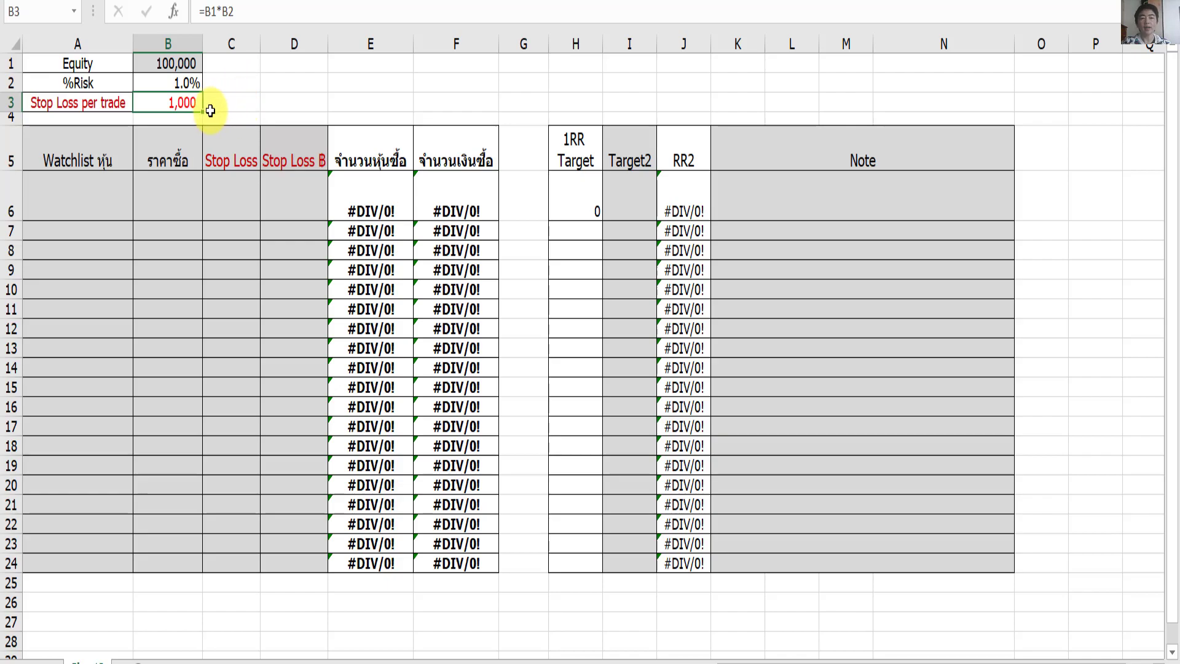
# - Enter 1000 as the Stop Loss B amount in D6, the first watchlist row
pyautogui.click(291, 201)
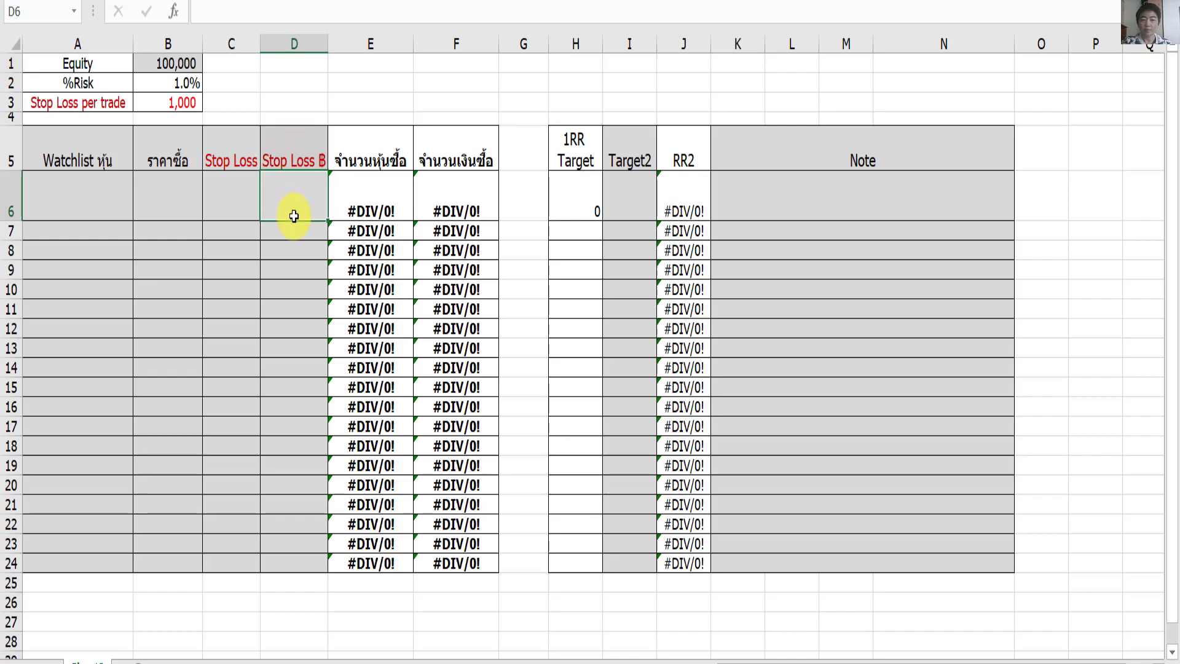
pyautogui.write('1,0')
pyautogui.write('000')
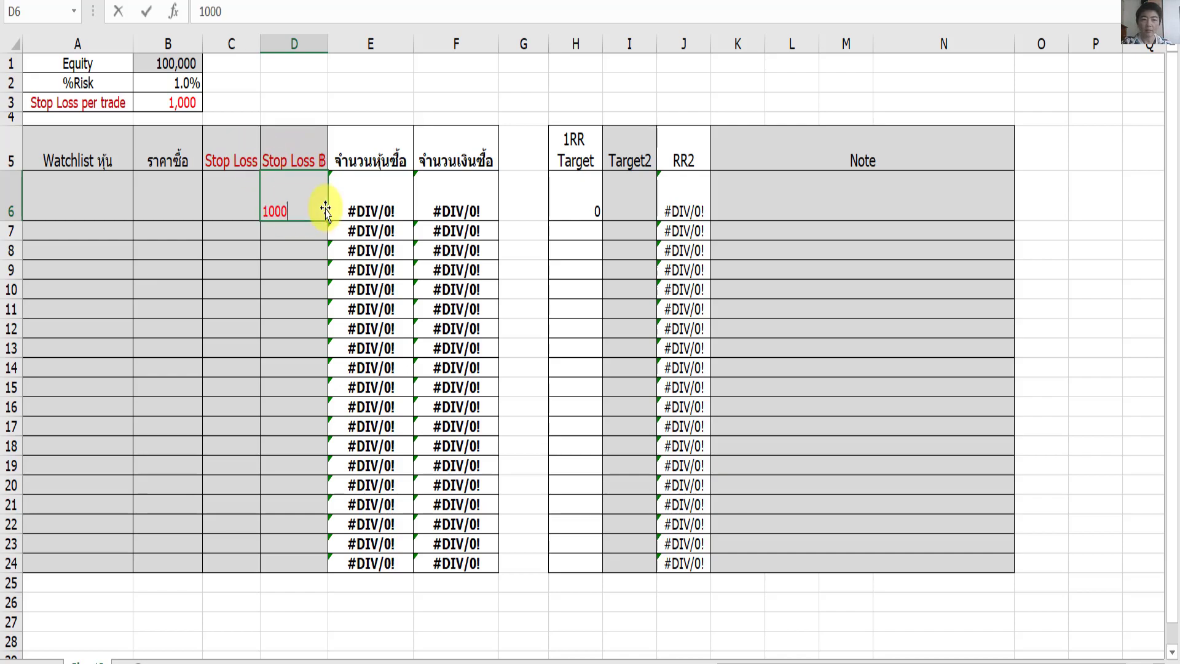
pyautogui.press('Return')
# - Copy the Stop Loss B amount from D6 down through D7:D24
pyautogui.click(325, 211)
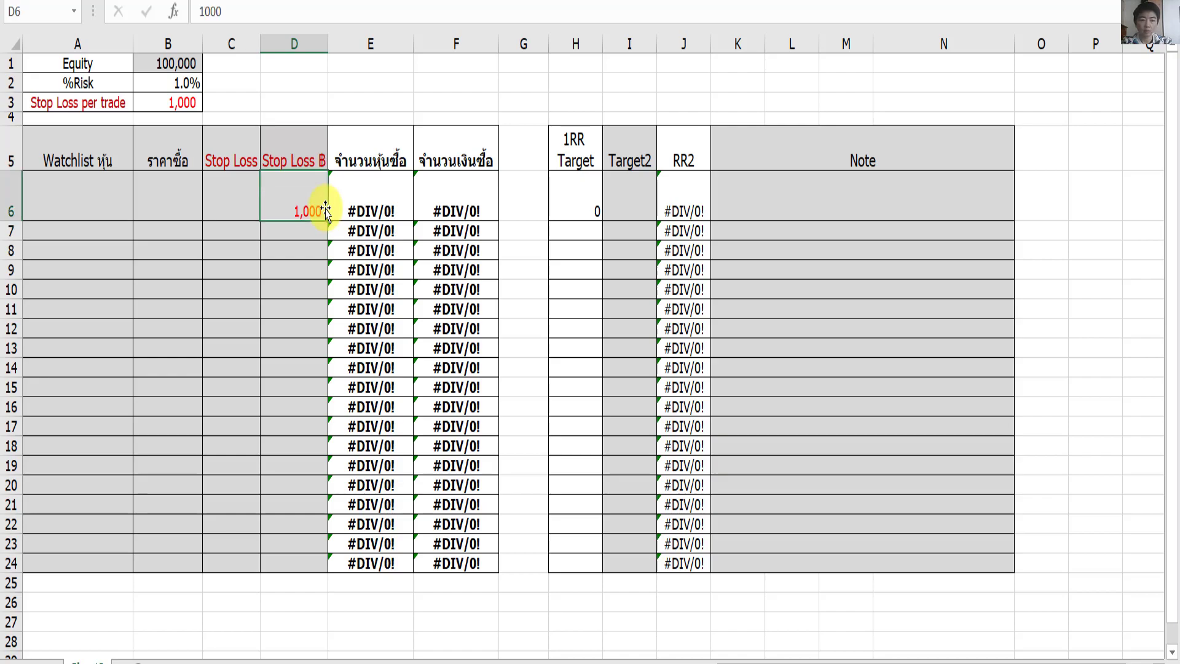
pyautogui.hotkey('ctrl', 'c')
pyautogui.press('Down')
pyautogui.hotkey('shift', 'Down')
pyautogui.hotkey('shift', 'Down')
pyautogui.hotkey('shift', 'Down')
pyautogui.hotkey('shift', 'Down')
pyautogui.hotkey('shift', 'Down')
pyautogui.hotkey('shift', 'Down')
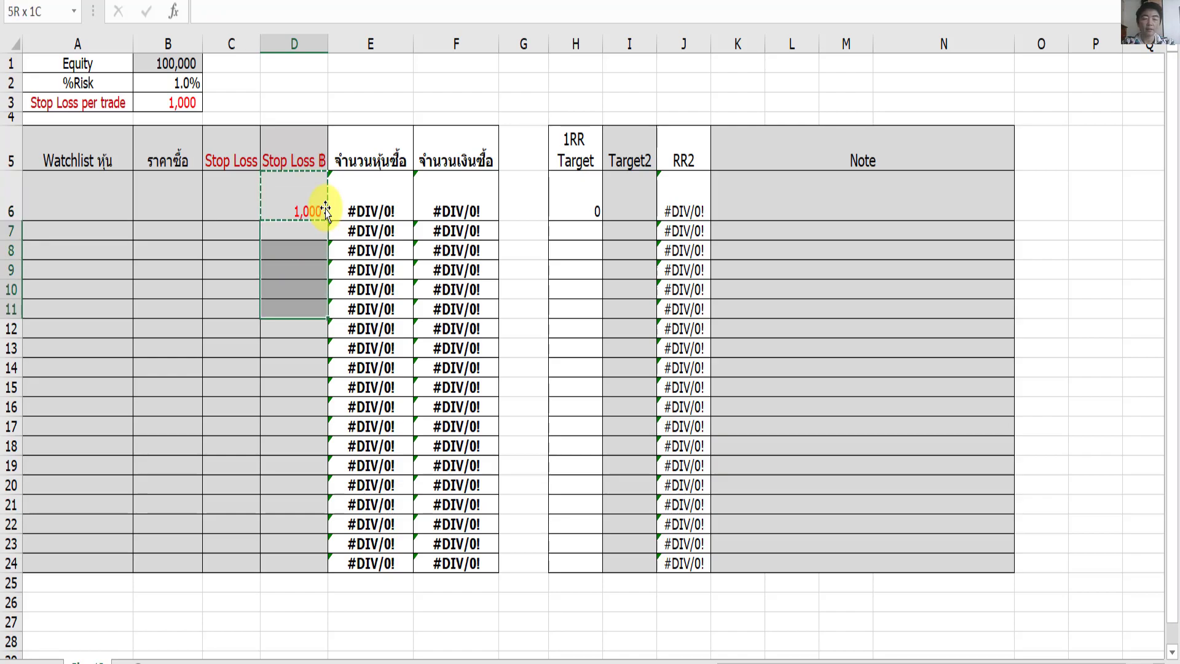
pyautogui.hotkey('shift', 'Down')
pyautogui.hotkey('shift', 'Down')
pyautogui.hotkey('shift', 'Down')
pyautogui.hotkey('shift', 'Down')
pyautogui.hotkey('shift', 'Down')
pyautogui.hotkey('shift', 'Down')
pyautogui.hotkey('shift', 'Down')
pyautogui.hotkey('shift', 'Down')
pyautogui.hotkey('shift', 'Down')
pyautogui.hotkey('shift', 'Down')
pyautogui.hotkey('shift', 'Down')
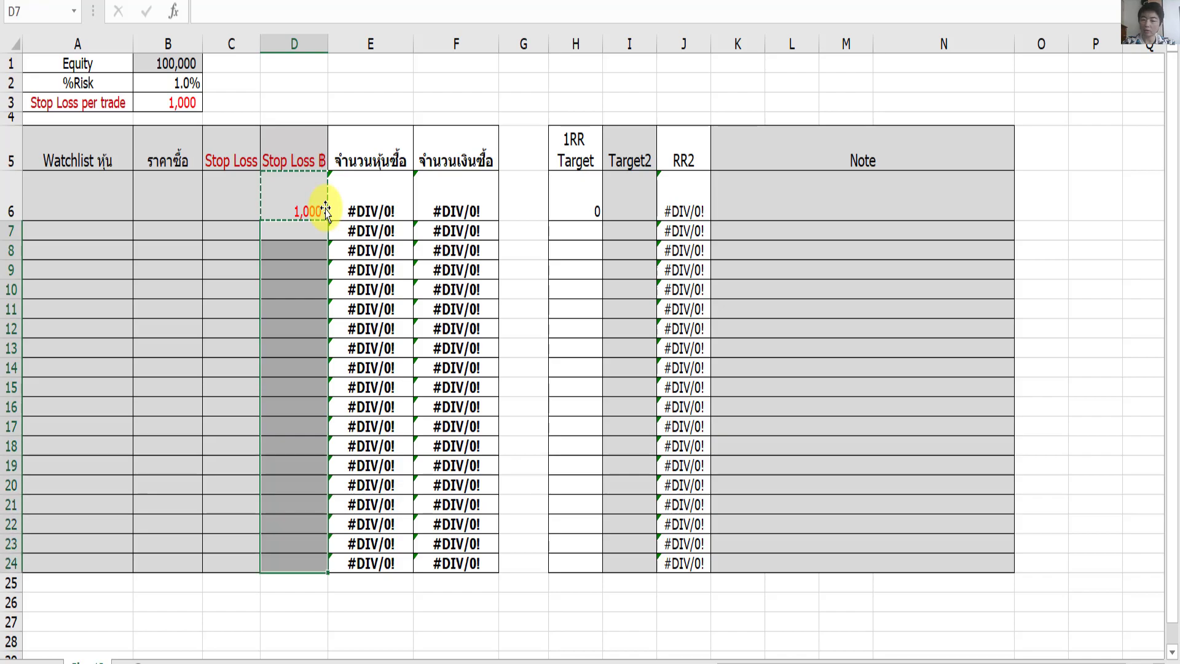
pyautogui.hotkey('ctrl', 'v')
pyautogui.click(281, 184)
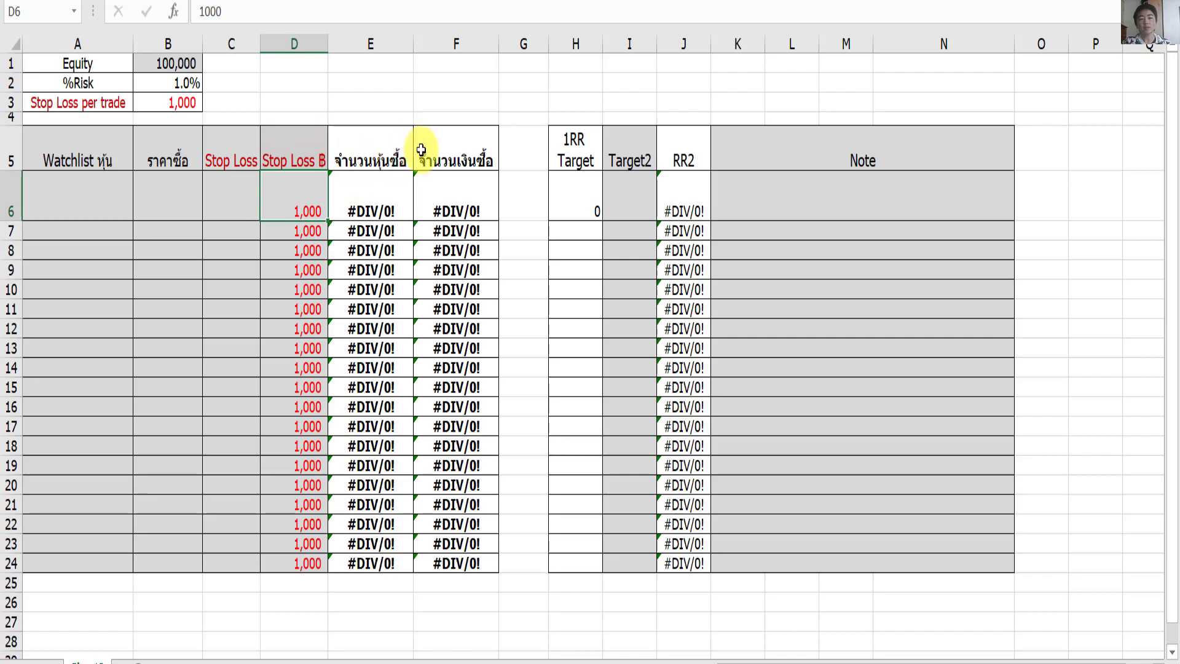
pyautogui.click(586, 193)
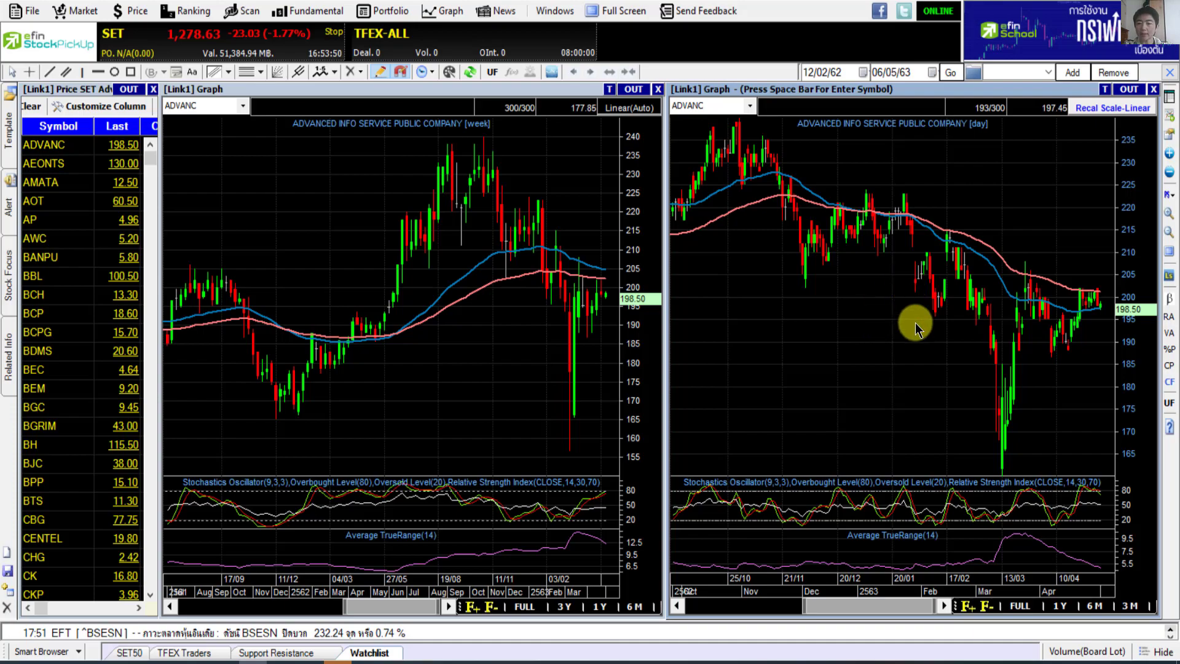
# - In eFin StockPickUp, draw a horizontal line at about 202.18 across the latest highs on ADVANC's daily chart
pyautogui.click(677, 605)
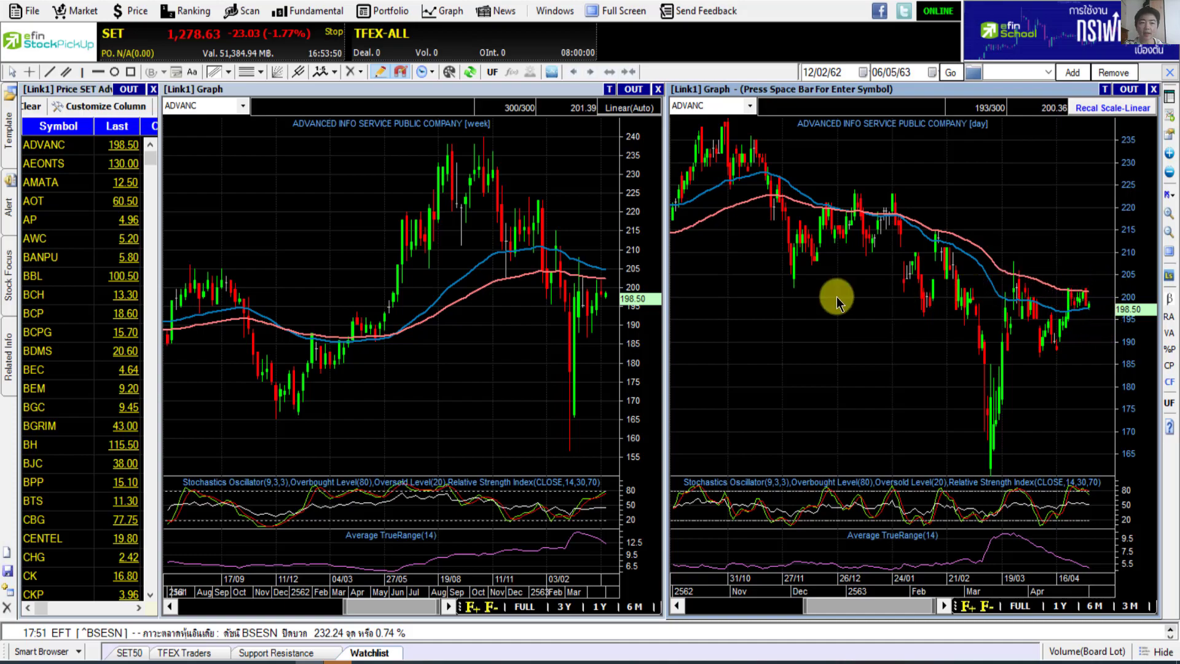
pyautogui.click(98, 72)
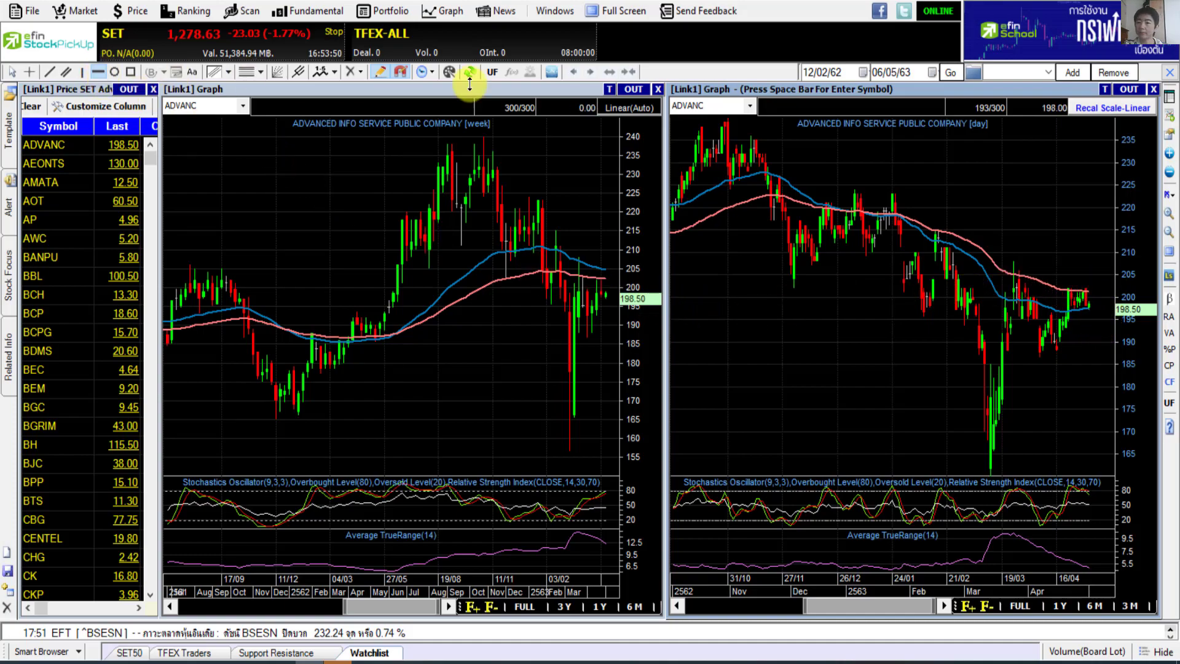
pyautogui.click(1075, 284)
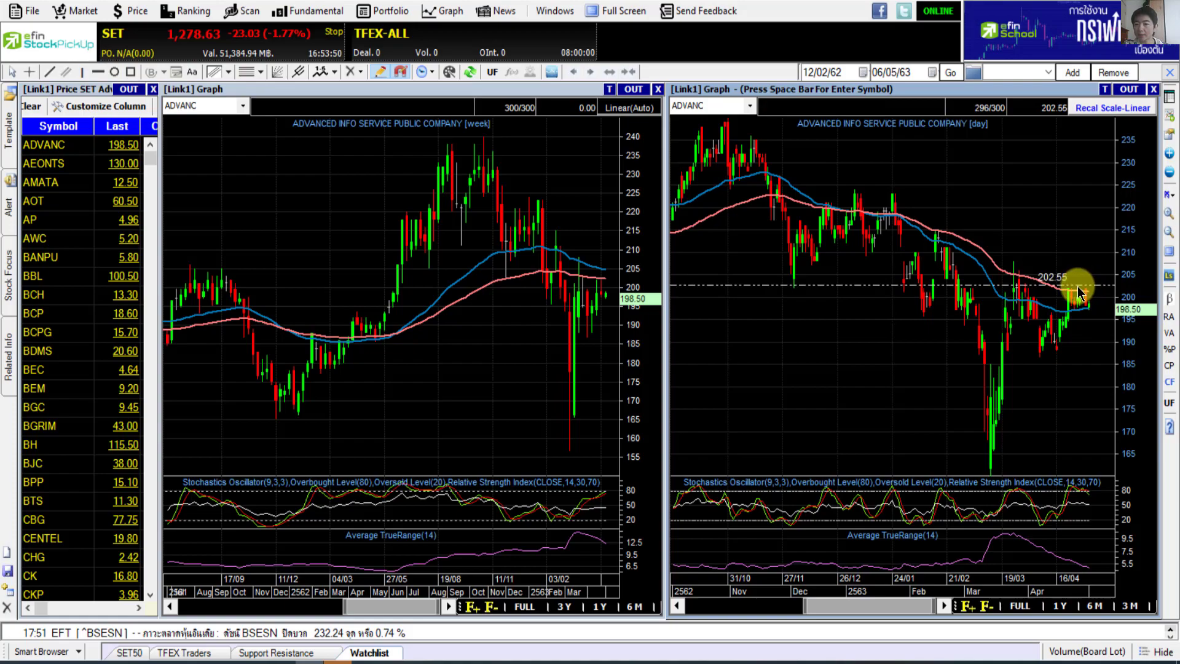
pyautogui.click(1063, 286)
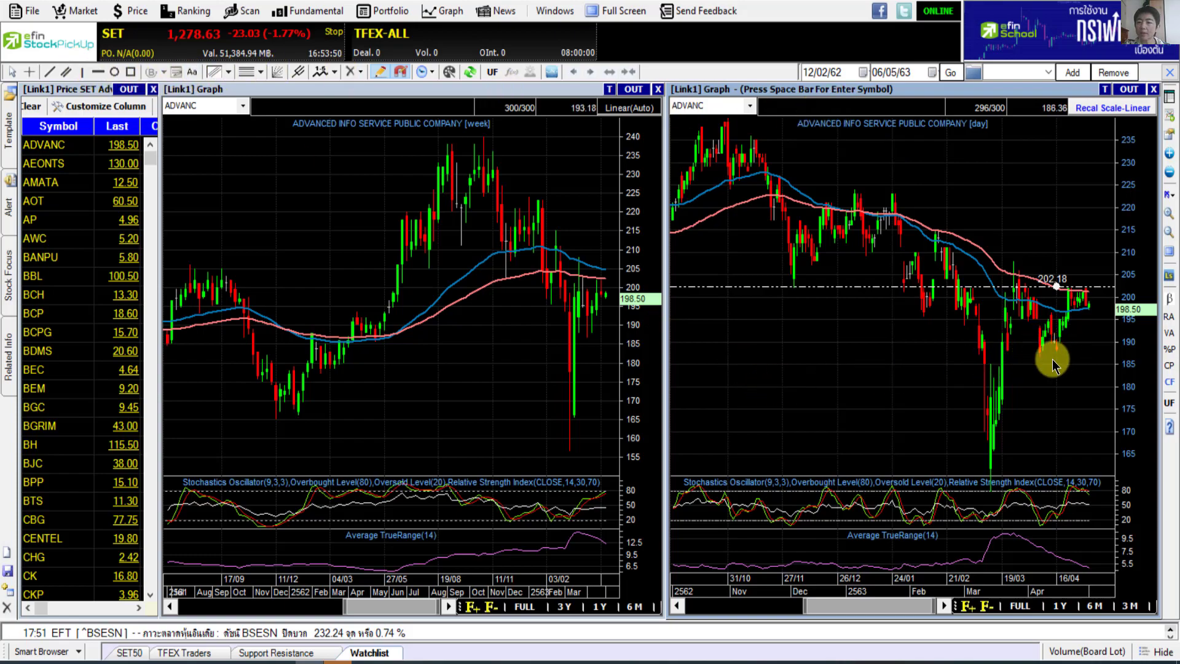
# - Draw a second horizontal line at about 188.00 along the April lows on ADVANC's daily chart
pyautogui.click(97, 73)
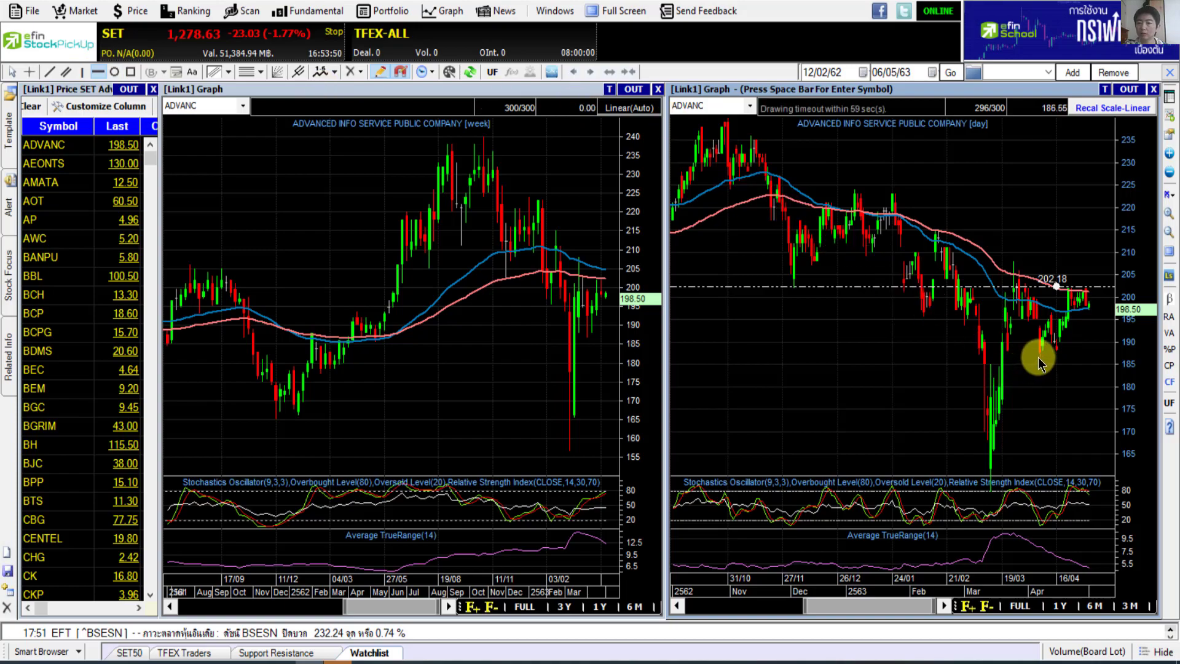
pyautogui.click(1082, 352)
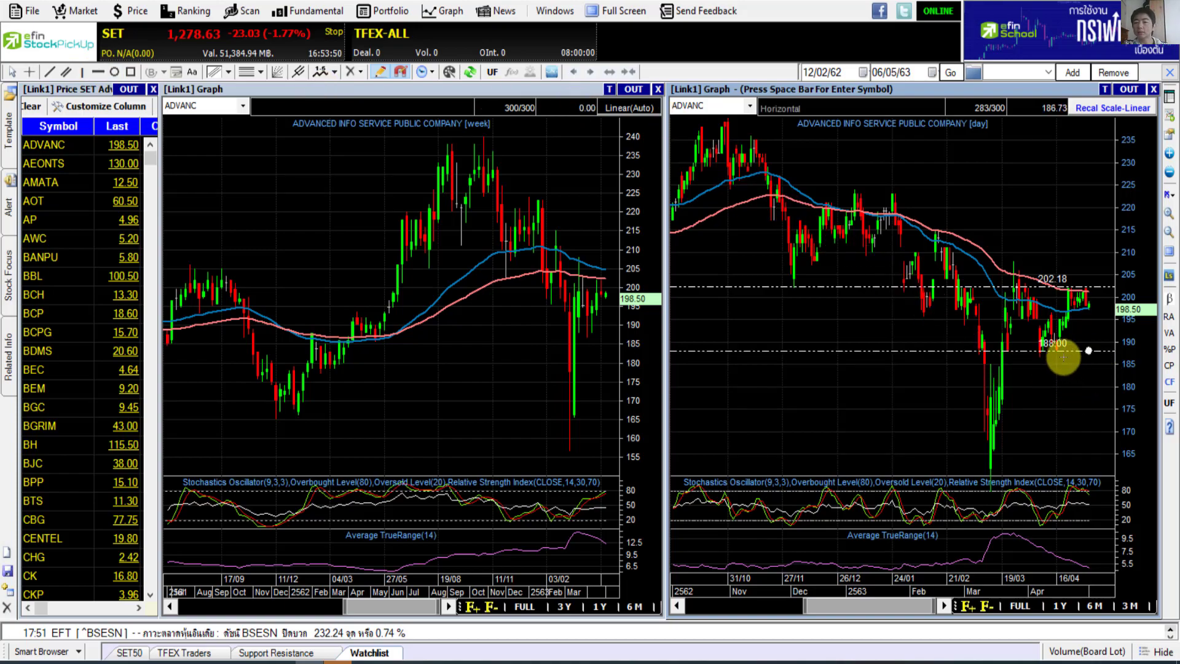
pyautogui.moveTo(1023, 351); pyautogui.dragTo(1043, 355)
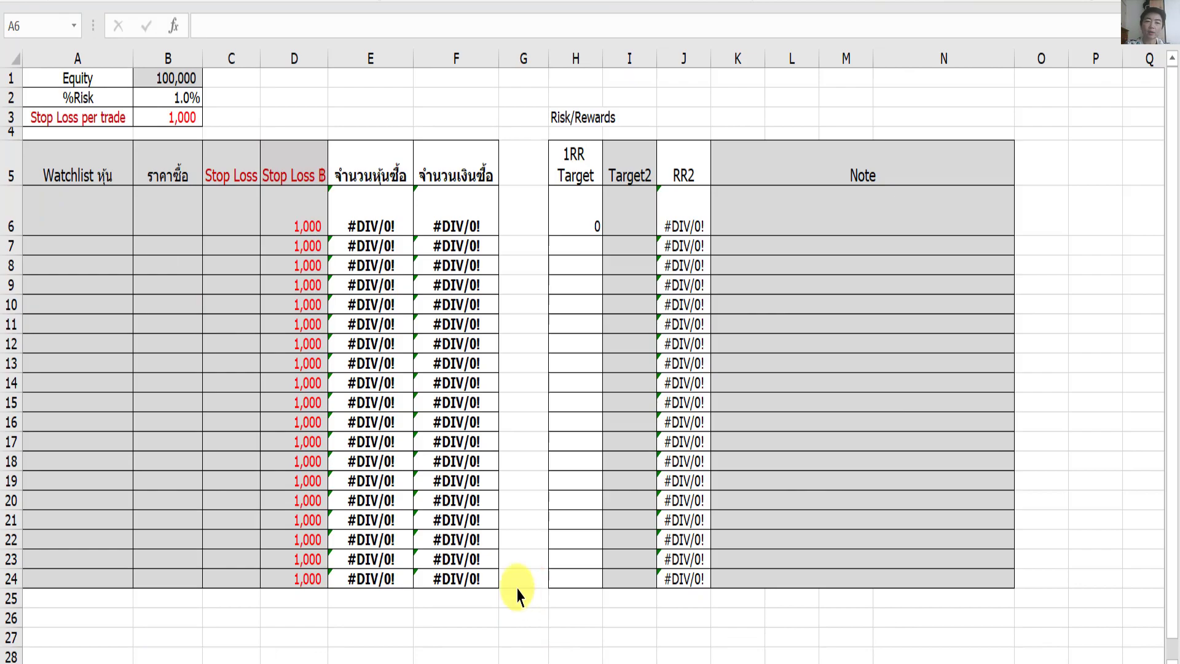
# - Back in the Excel sheet, enter ADVANC as the first watchlist stock in A6
pyautogui.click(100, 220)
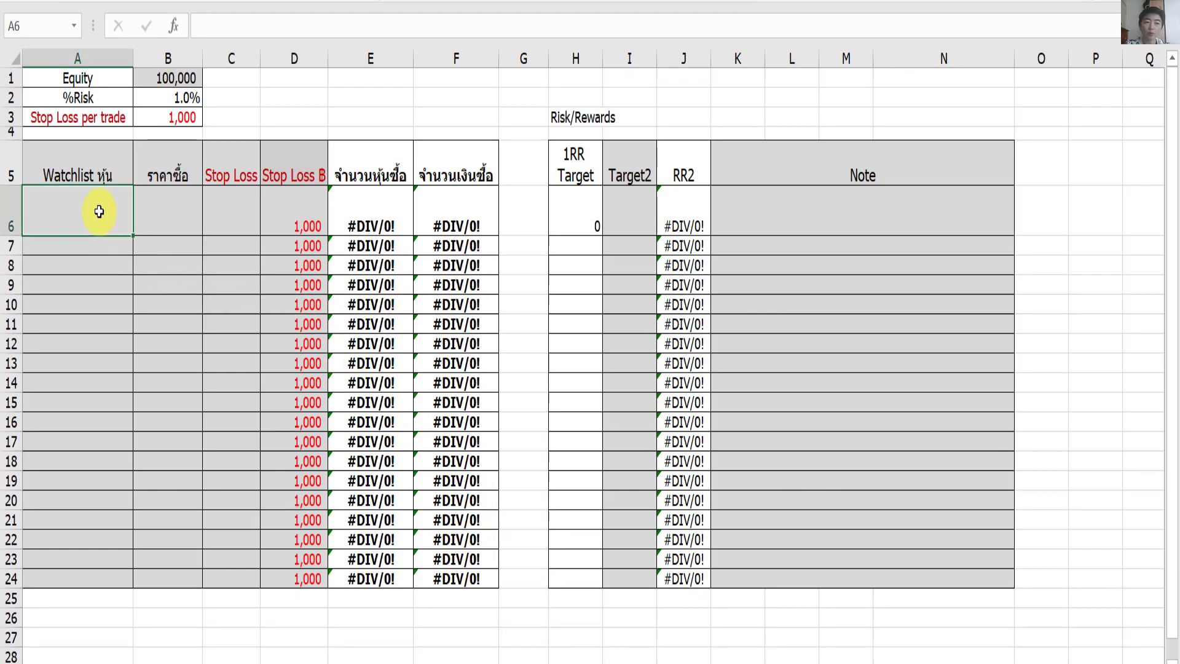
pyautogui.write('A')
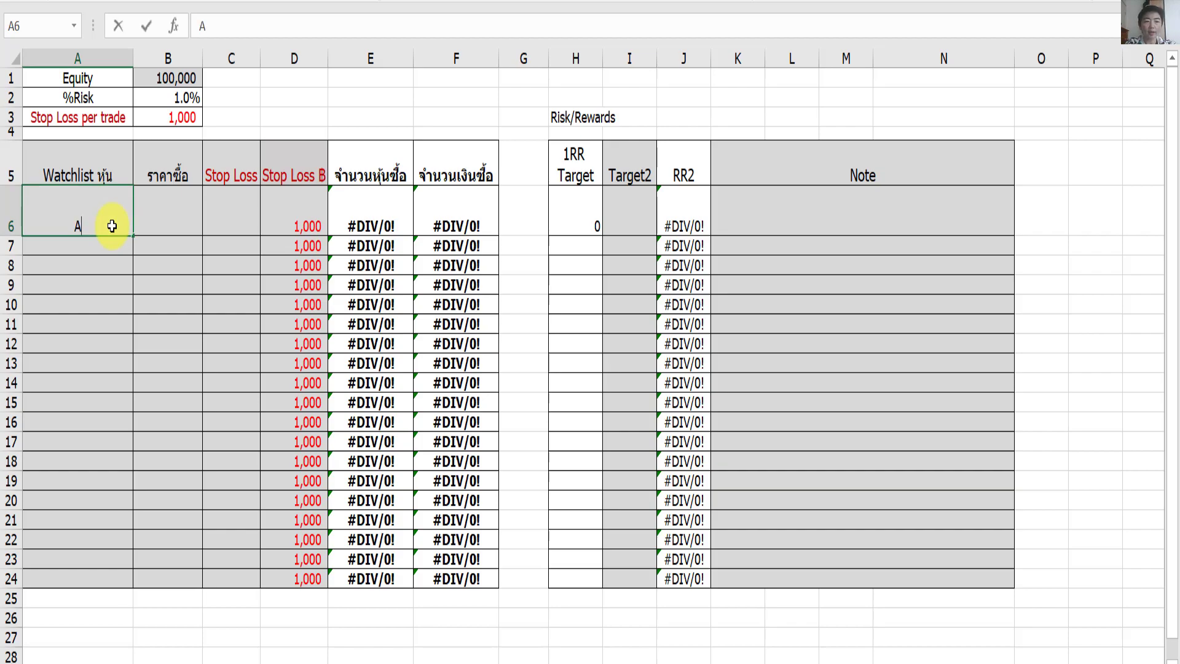
pyautogui.write('DVANC')
pyautogui.press('Return')
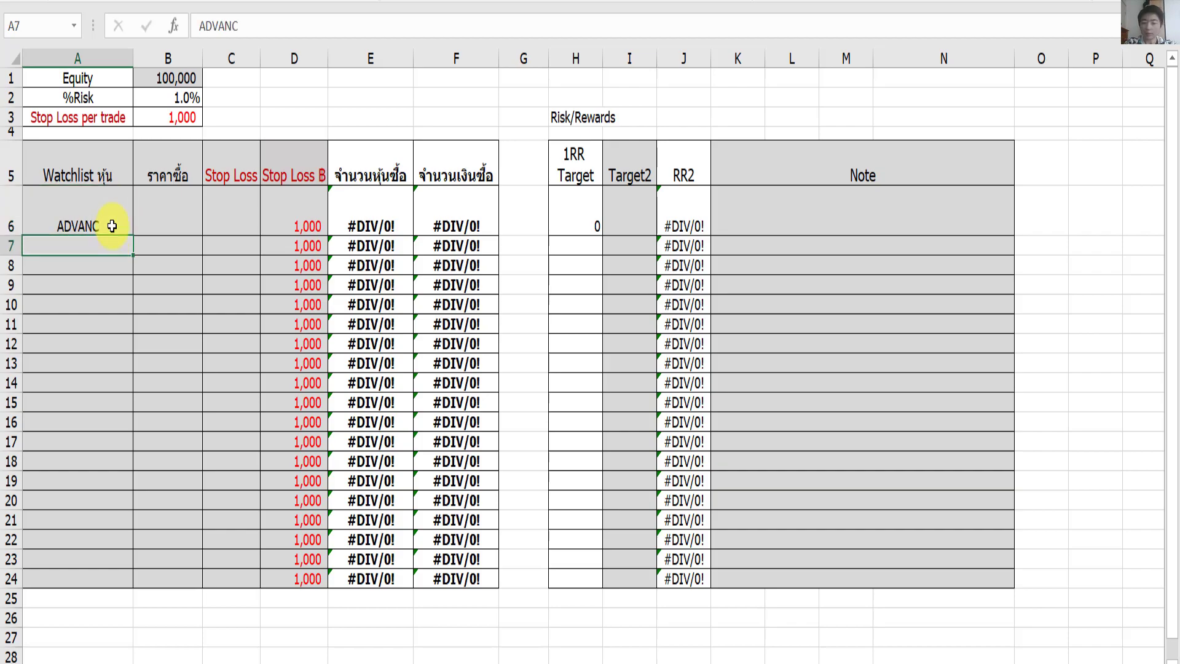
# - Set ADVANC's buy price (ราคาซื้อ) to 202 and its Stop Loss price to 186 in row 6
pyautogui.press('Up')
pyautogui.press('Right')
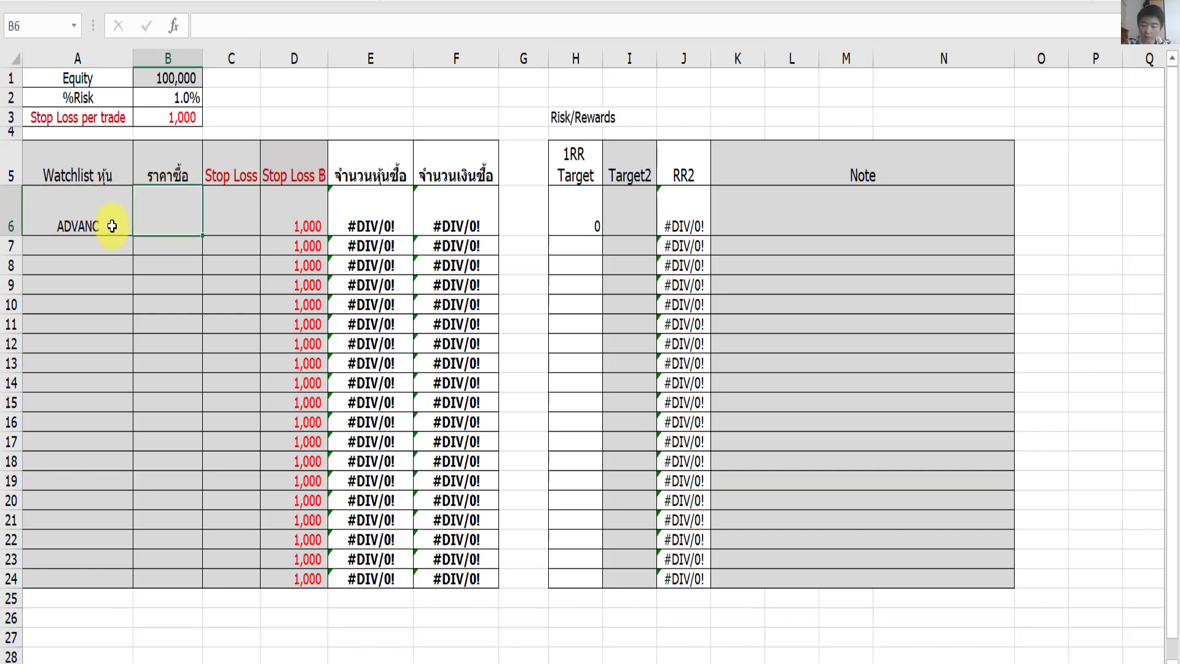
pyautogui.write('202')
pyautogui.press('Right')
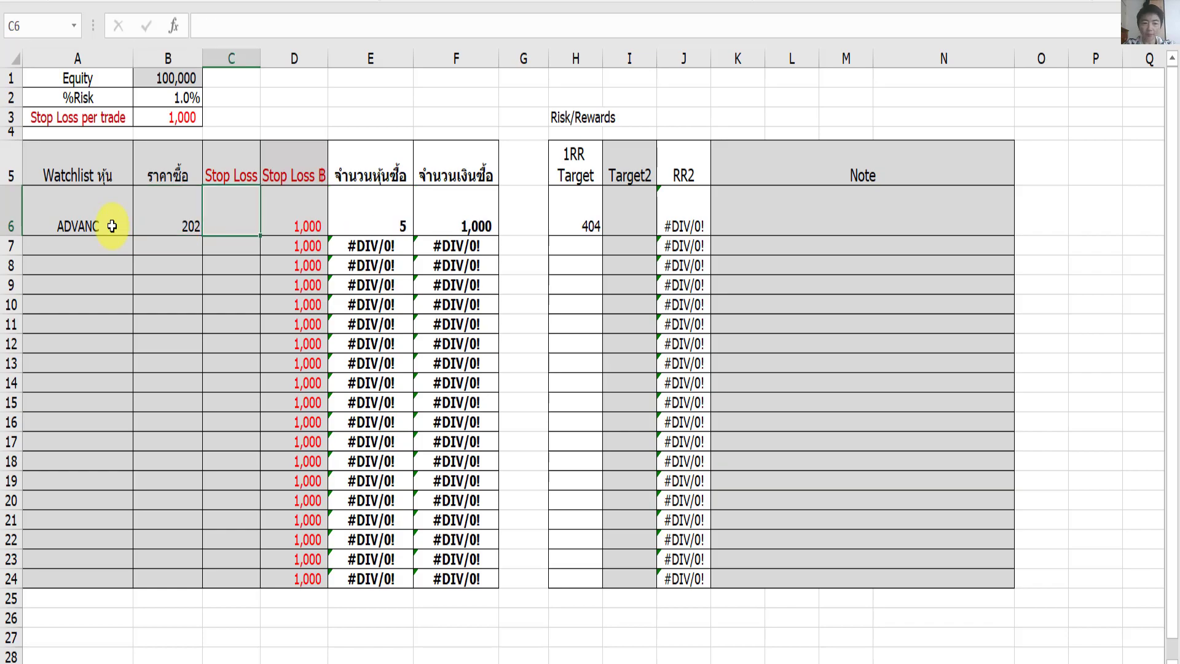
pyautogui.write('186')
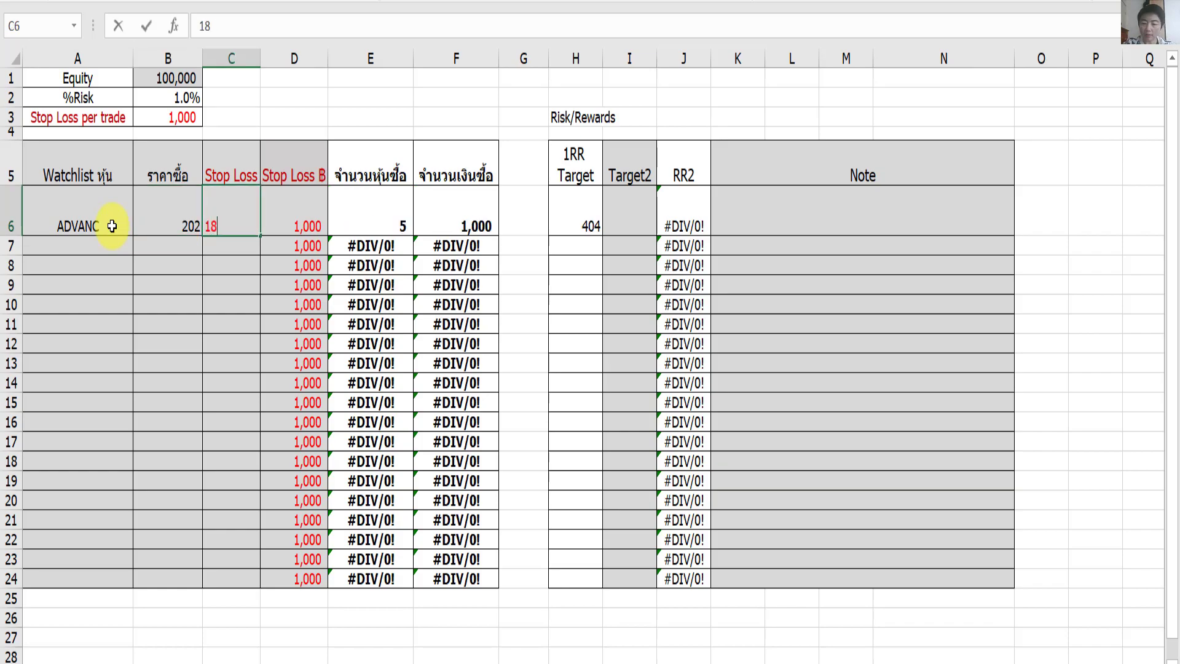
pyautogui.press('Right')
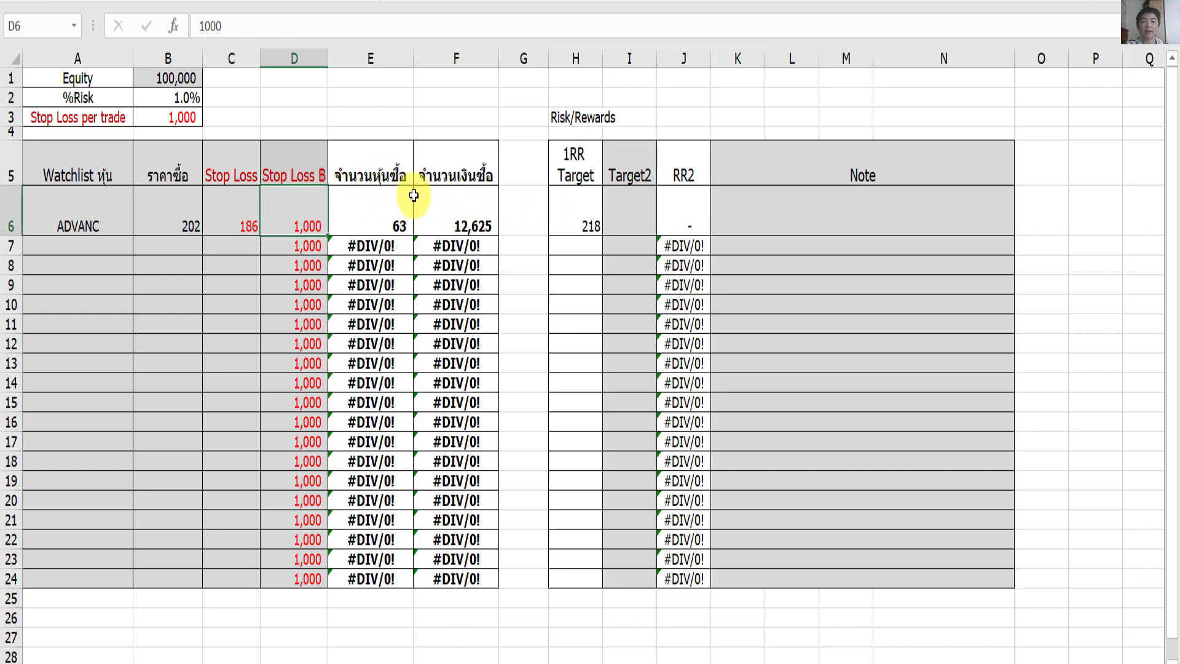
# - Enter 225 as ADVANC's Target2 price in I6
pyautogui.click(555, 221)
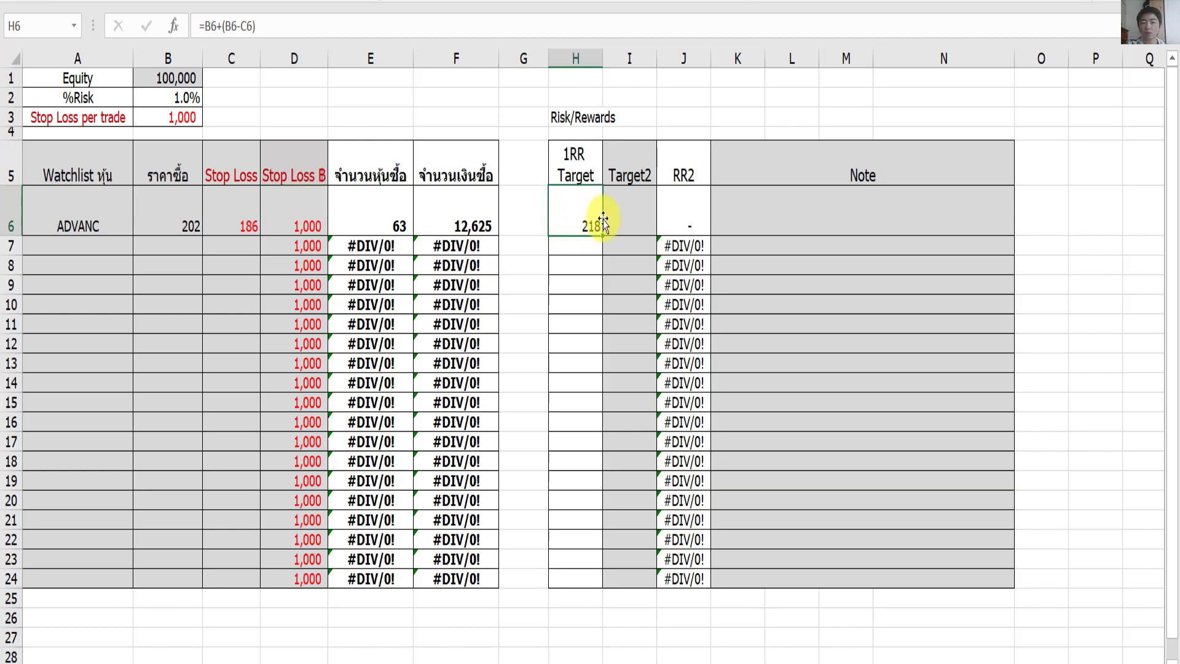
pyautogui.click(628, 217)
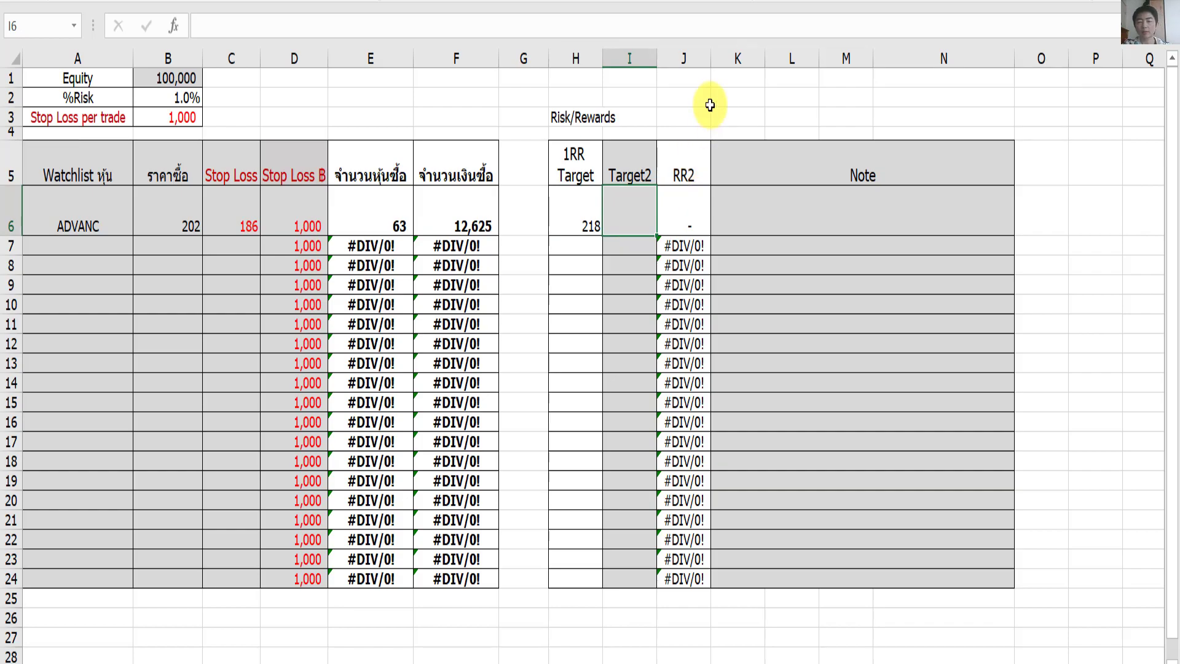
pyautogui.write('2')
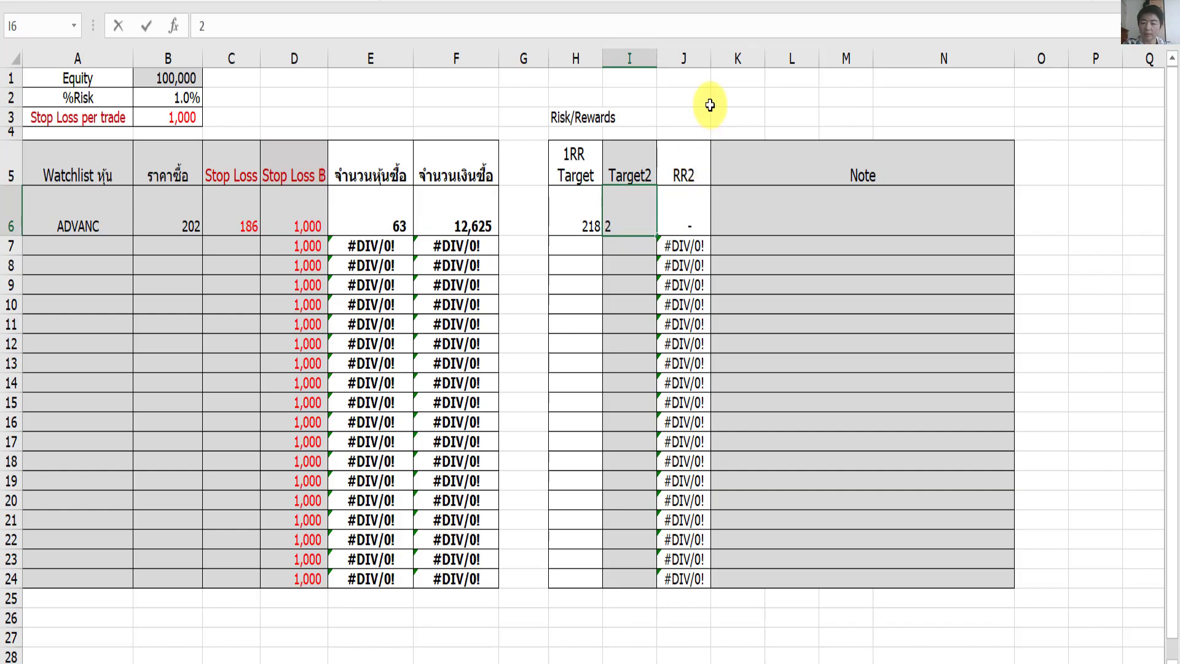
pyautogui.write('25')
pyautogui.press('Return')
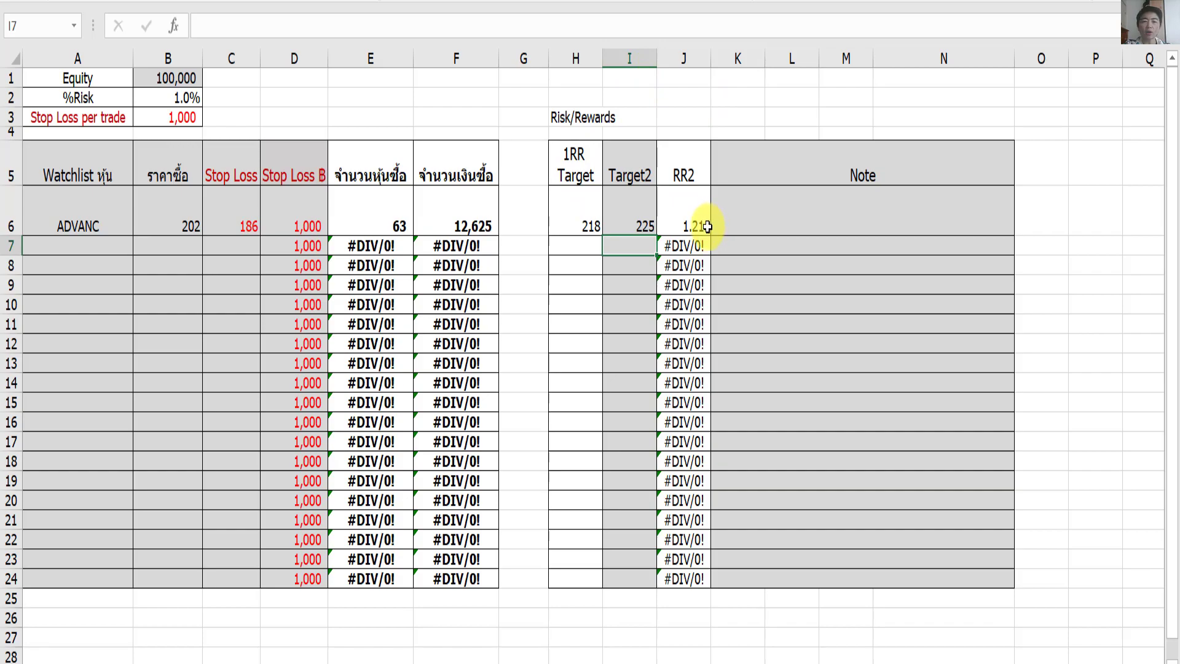
# - Enter the note "Tf Day รอเบรค" for ADVANC in K6
pyautogui.click(743, 222)
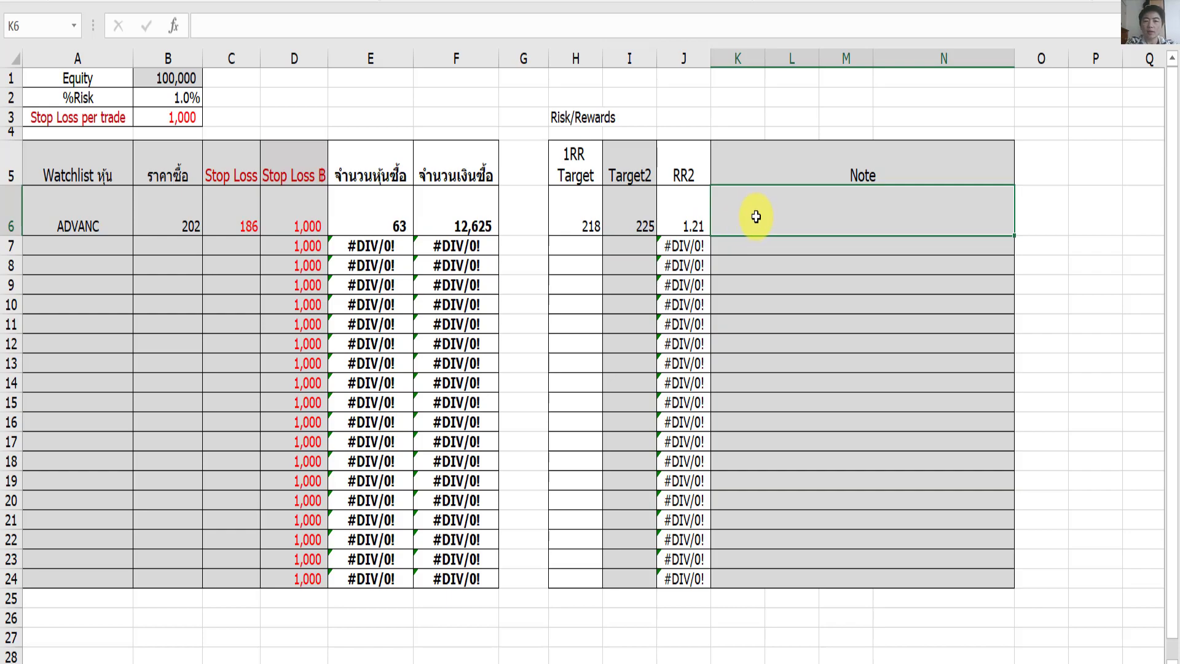
pyautogui.write('tf')
pyautogui.press('BackSpace')
pyautogui.press('BackSpace')
pyautogui.write('Tf Day')
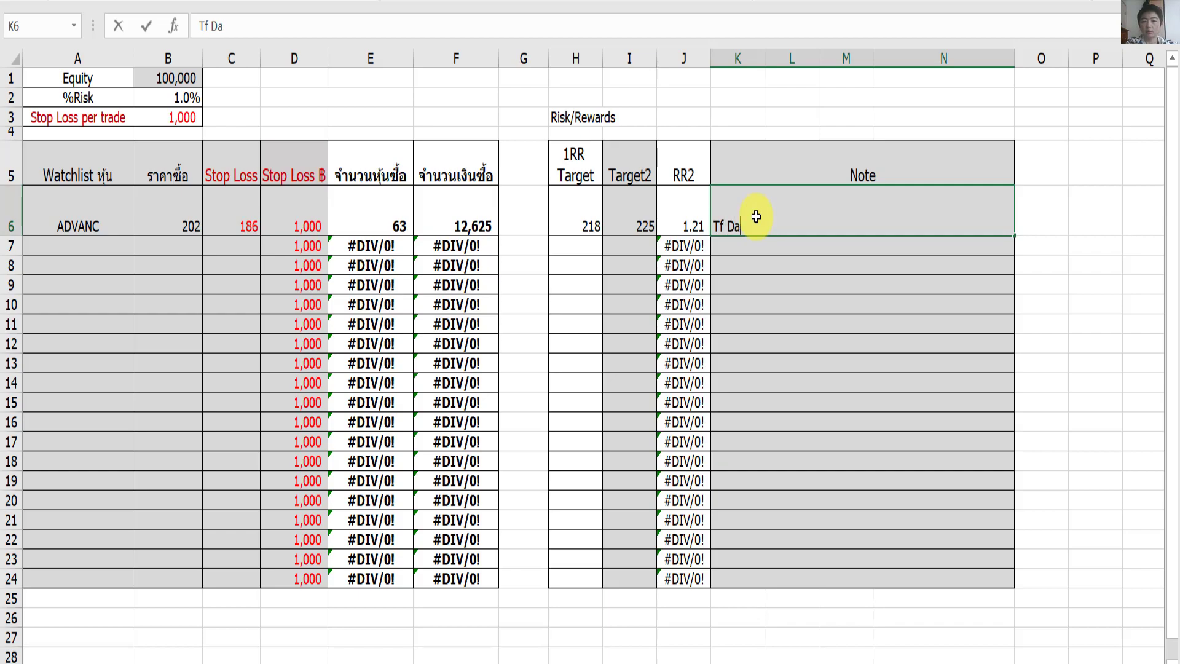
pyautogui.write(' รอเบรค')
pyautogui.press('Return')
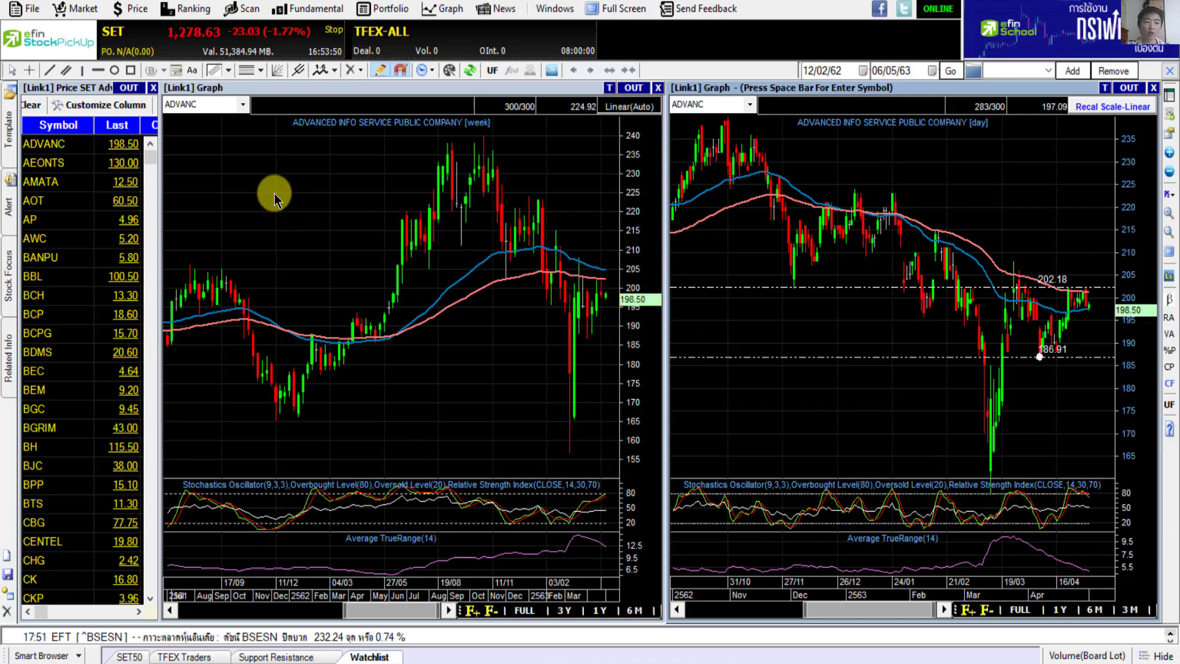
# - Switch to efin StockPickUp, load AEONTS in the charts and draw a horizontal line at about 129.32 on its daily chart
pyautogui.moveTo(68, 165); pyautogui.dragTo(233, 179)
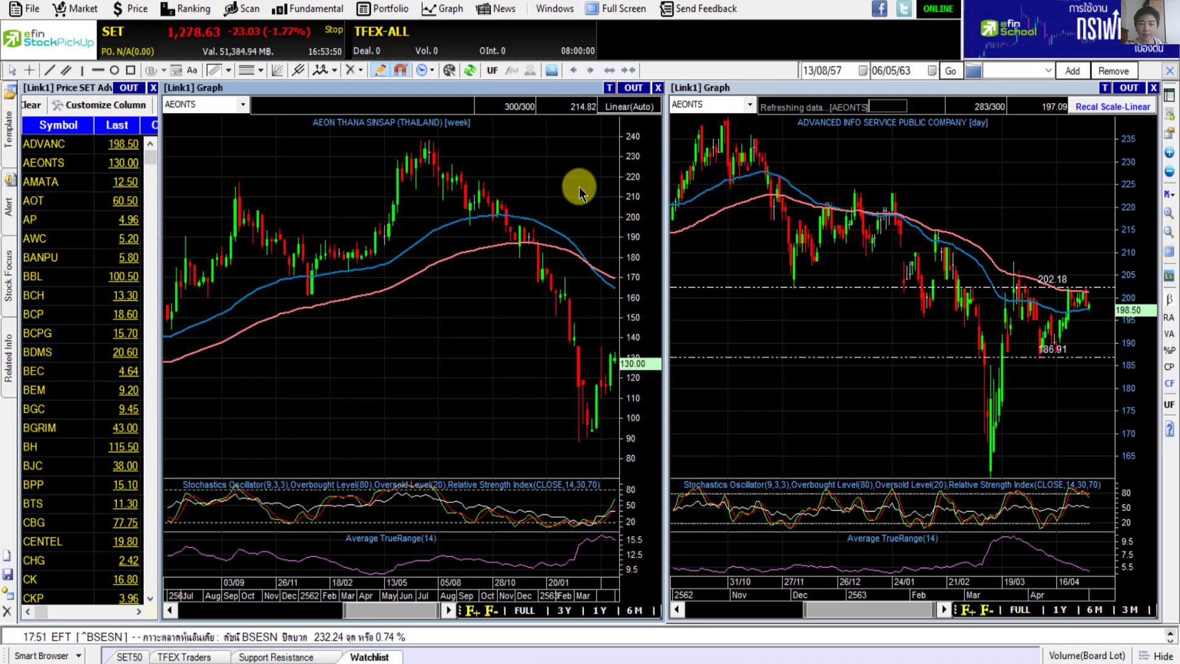
pyautogui.click(787, 295)
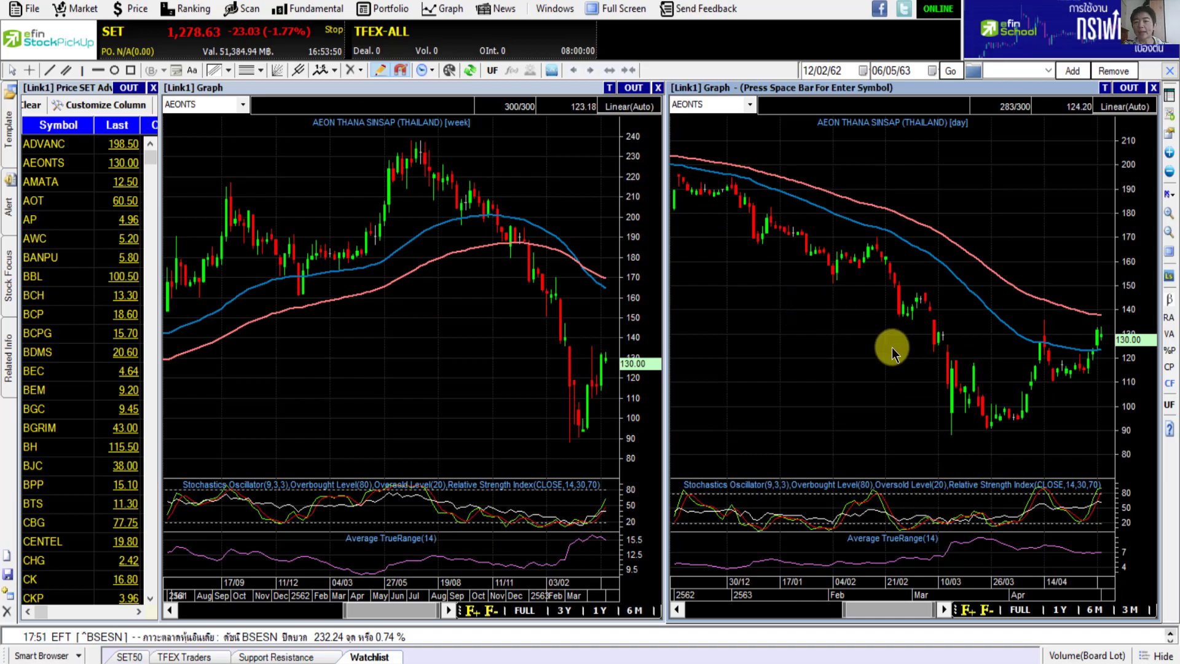
pyautogui.click(105, 72)
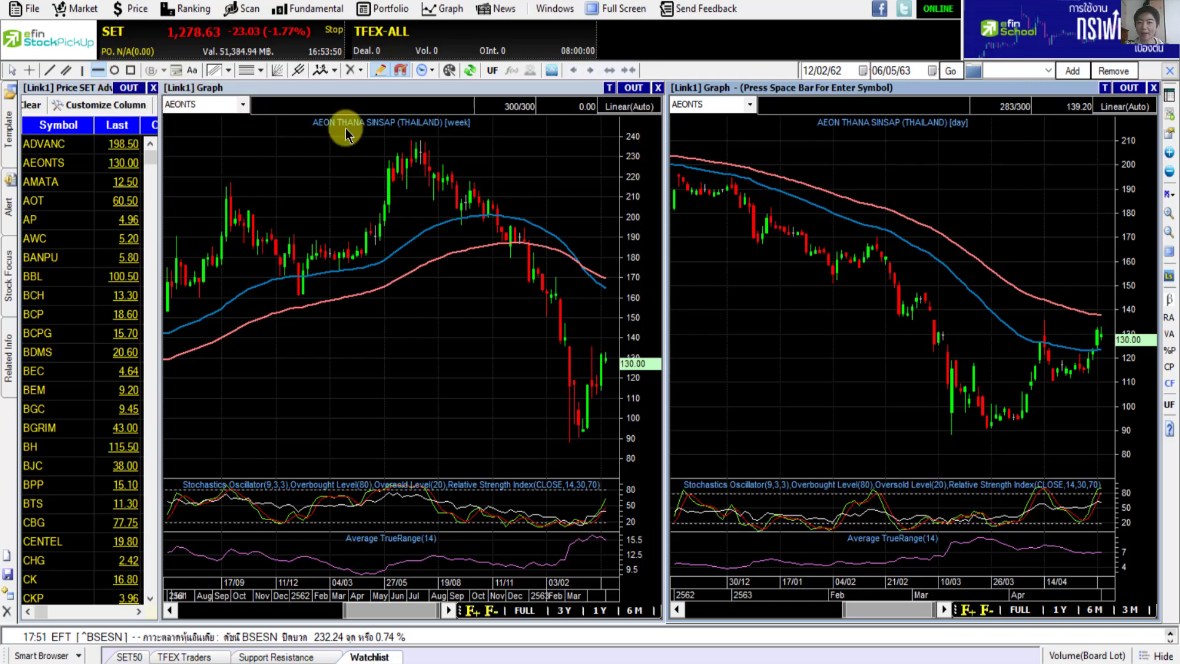
pyautogui.click(1049, 335)
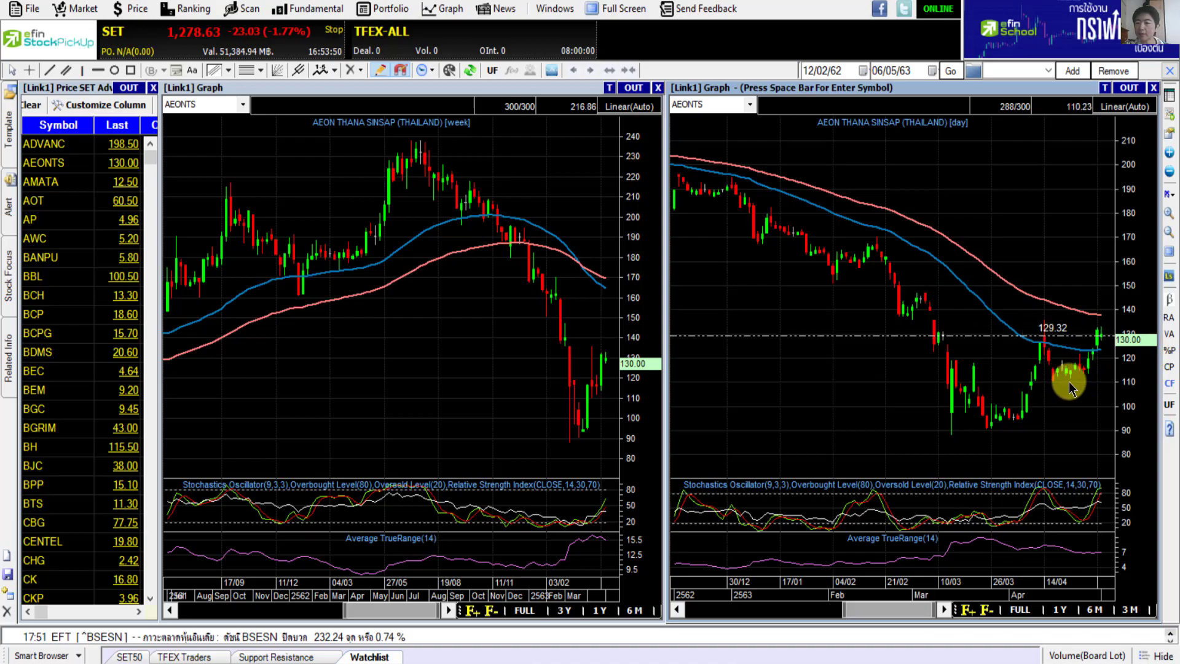
# - Draw a second horizontal line at about 110.23 just below the April lows on AEONTS's daily chart
pyautogui.click(98, 69)
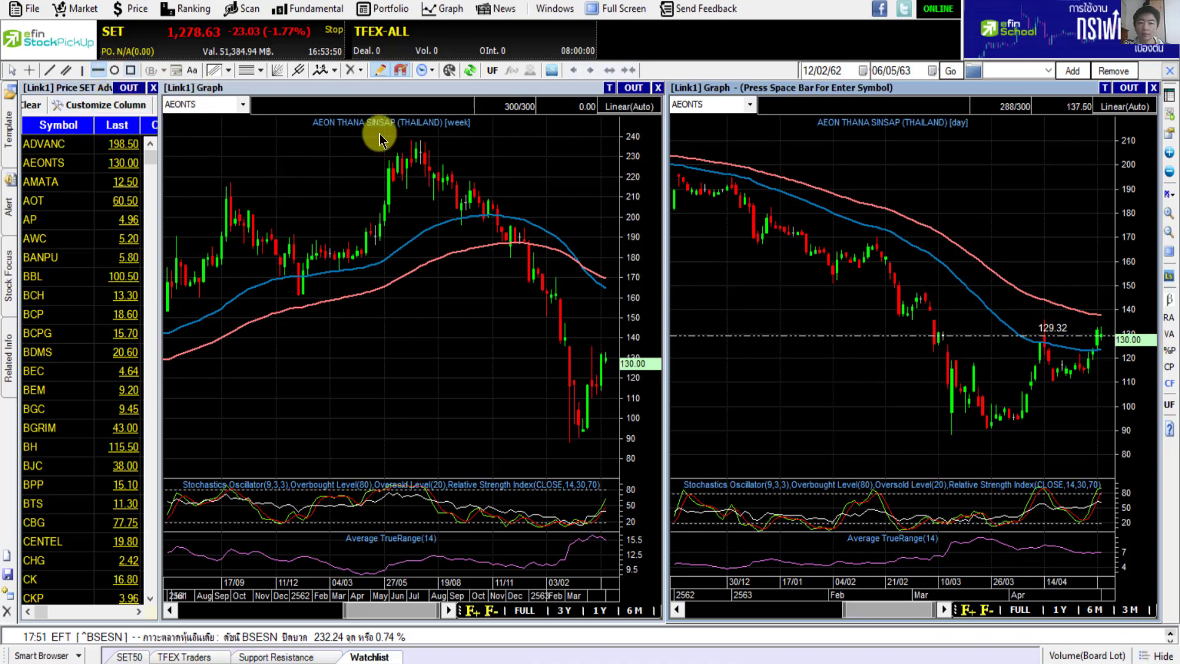
pyautogui.click(1052, 382)
pyautogui.moveTo(1072, 383); pyautogui.dragTo(1073, 381)
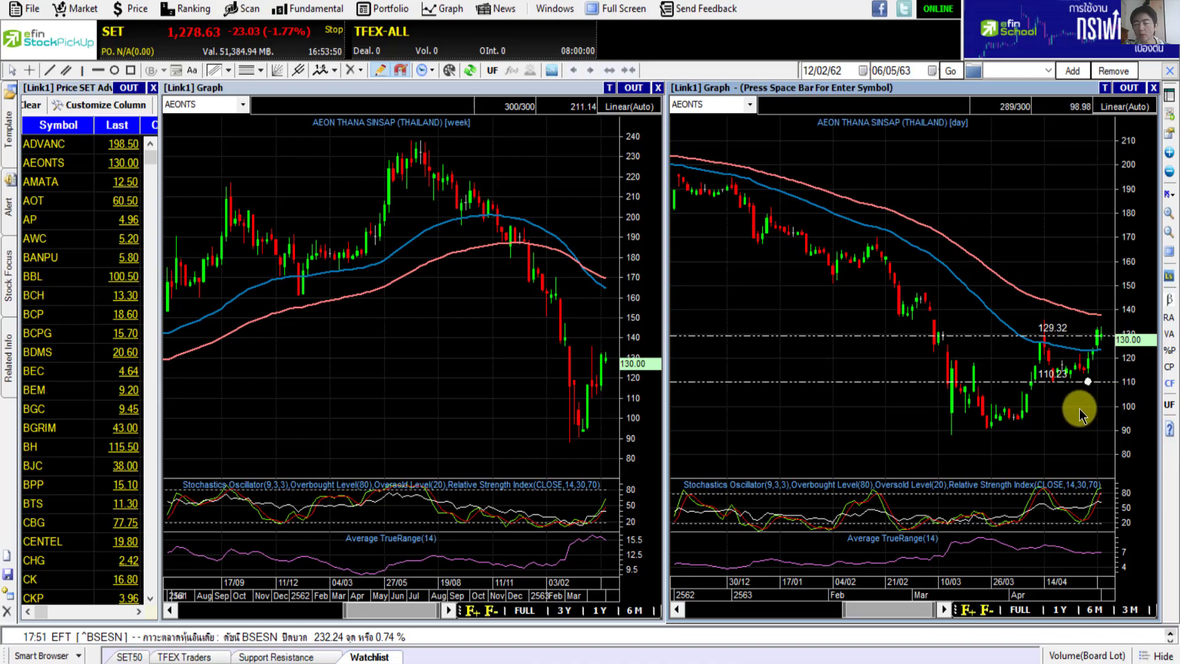
# - Draw a third horizontal line at about 167.50 along the mid-February high on AEONTS's daily chart
pyautogui.click(678, 611)
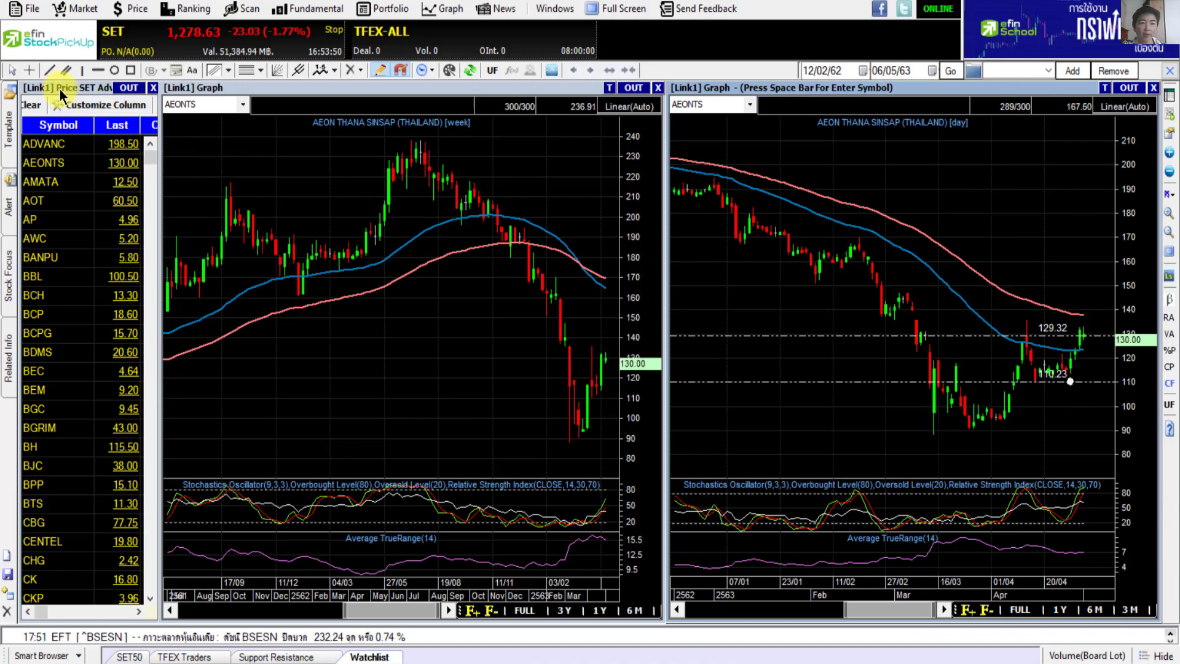
pyautogui.click(100, 71)
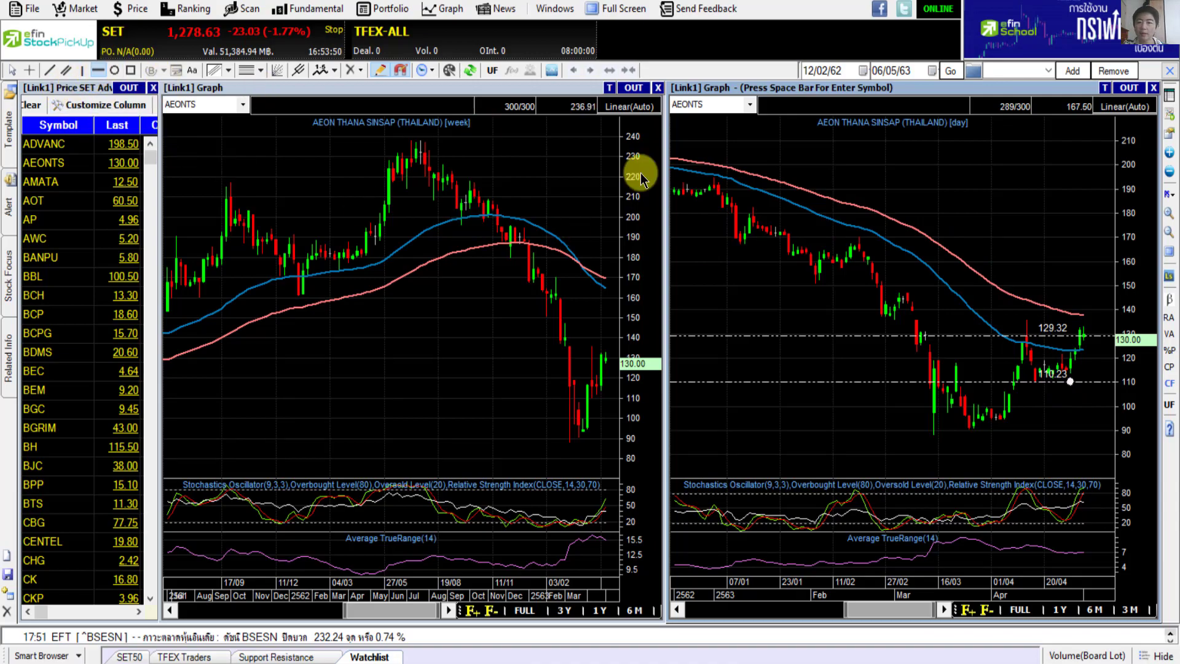
pyautogui.click(875, 244)
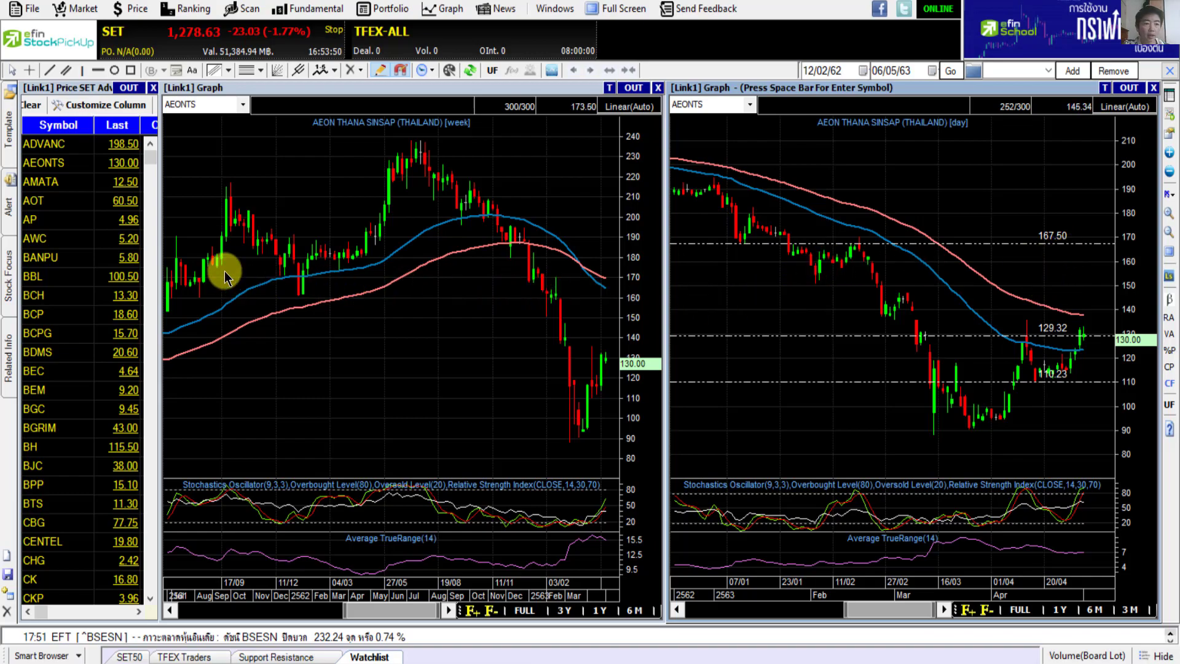
# - Load BGRIM in the weekly and daily charts
pyautogui.click(239, 183)
pyautogui.write('Bgrim')
pyautogui.press('Return')
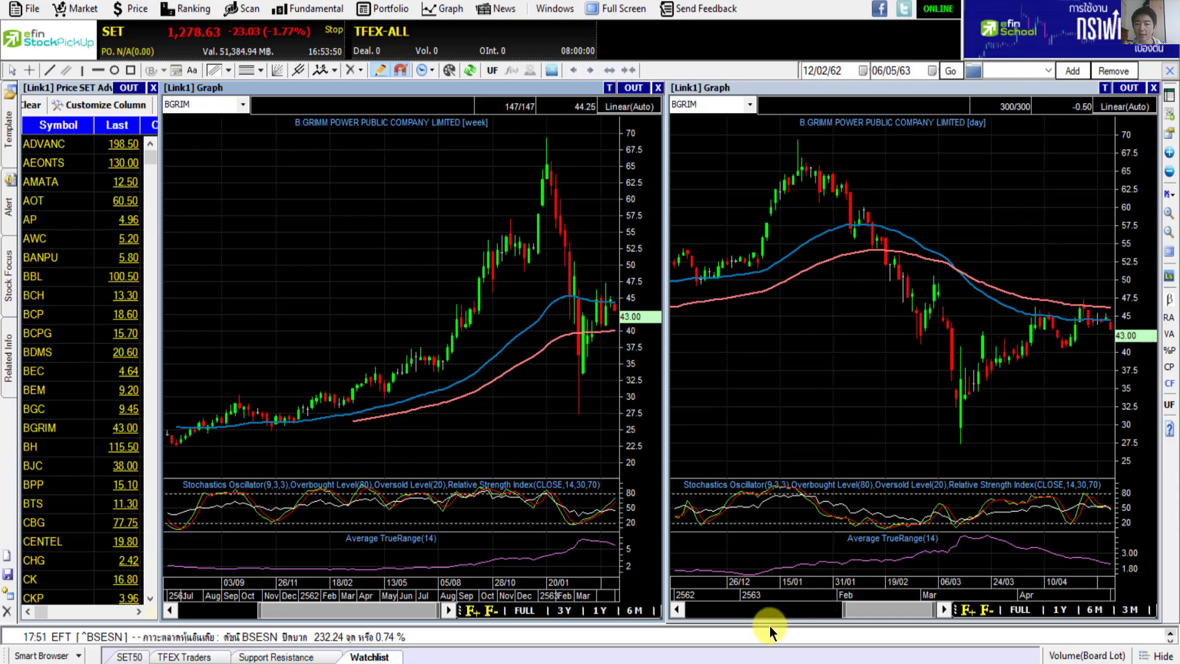
# - Draw a horizontal line at about 46.36 along the April highs on BGRIM's daily chart
pyautogui.click(678, 609)
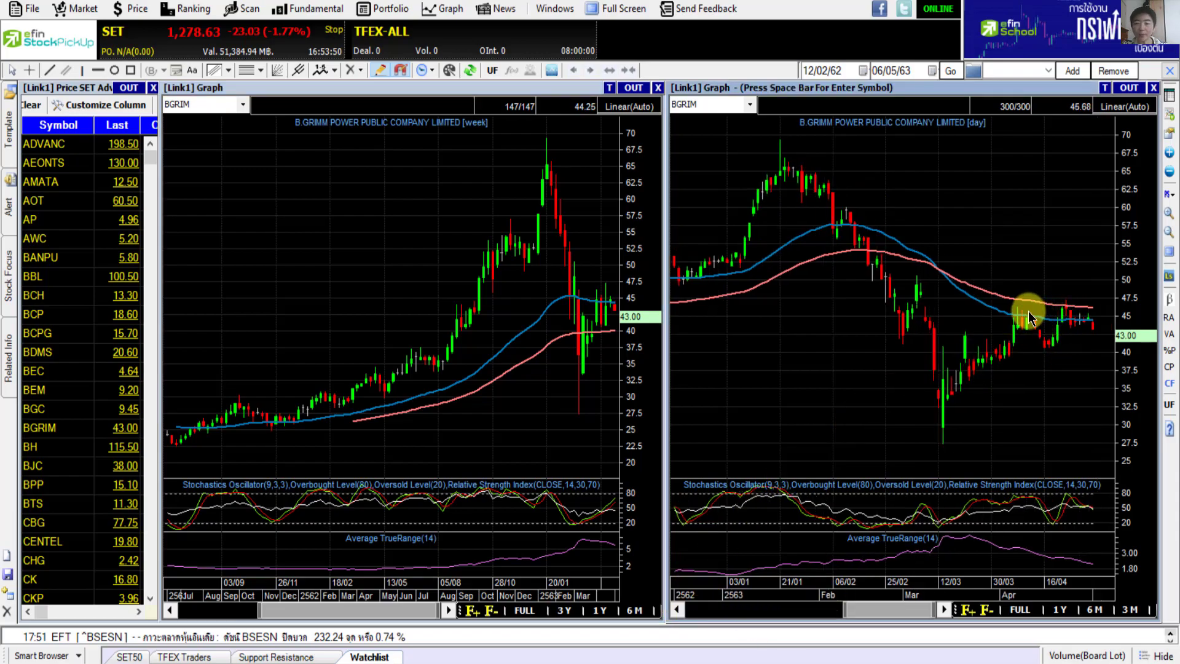
pyautogui.click(98, 69)
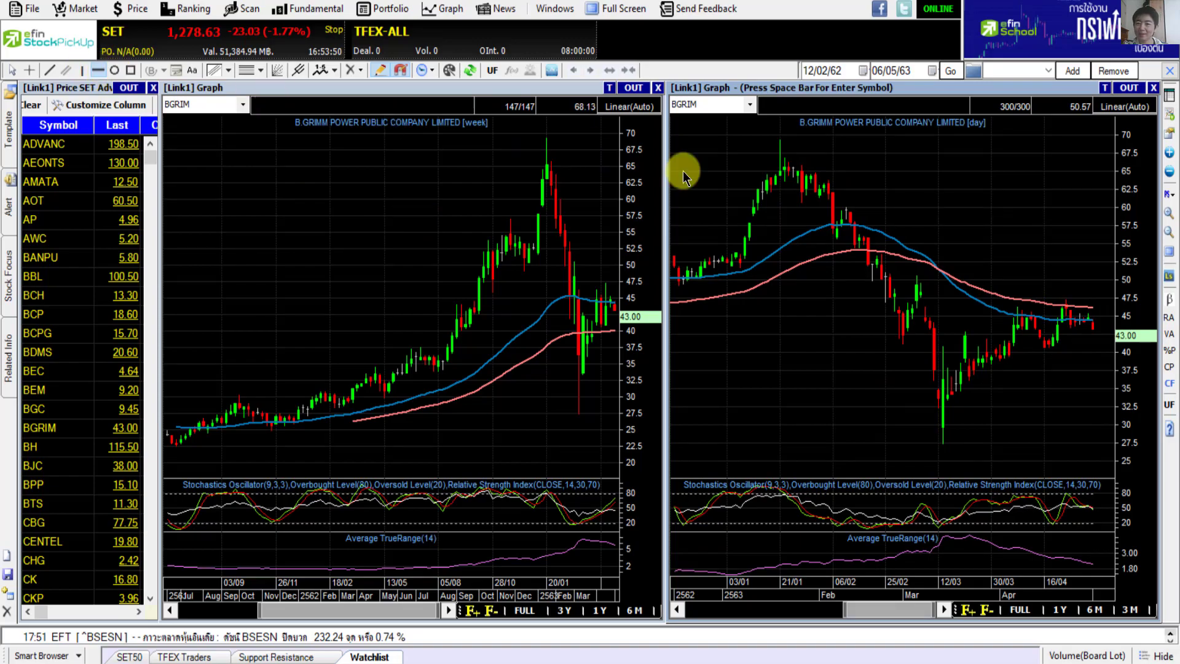
pyautogui.click(1089, 304)
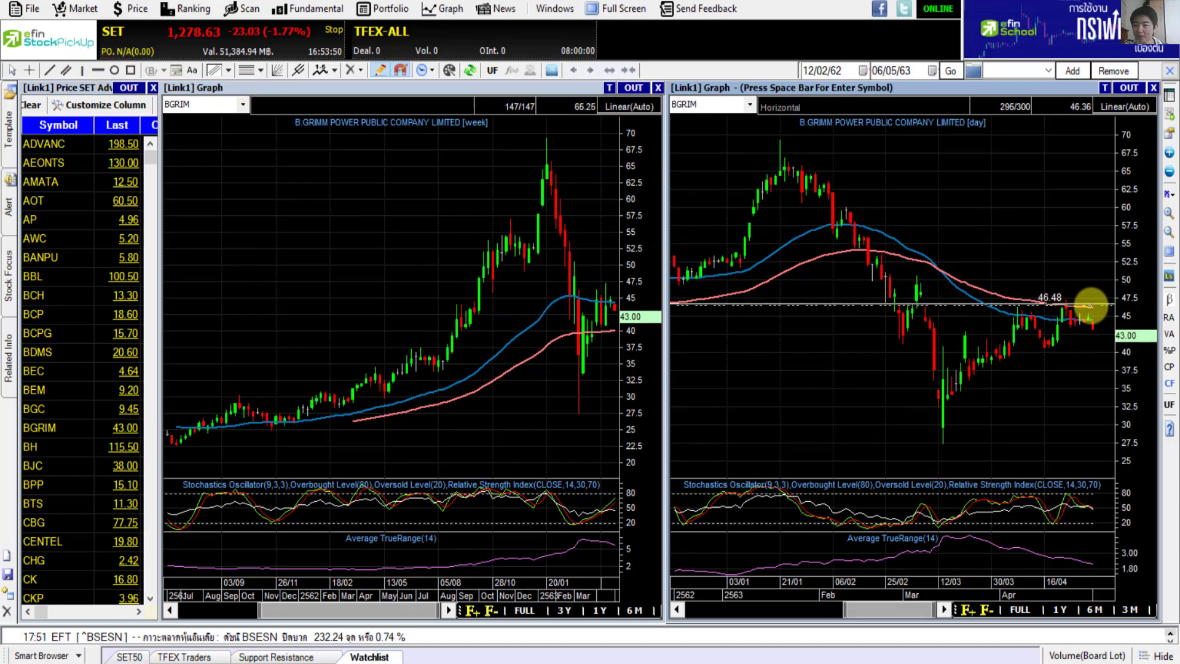
pyautogui.click(1089, 305)
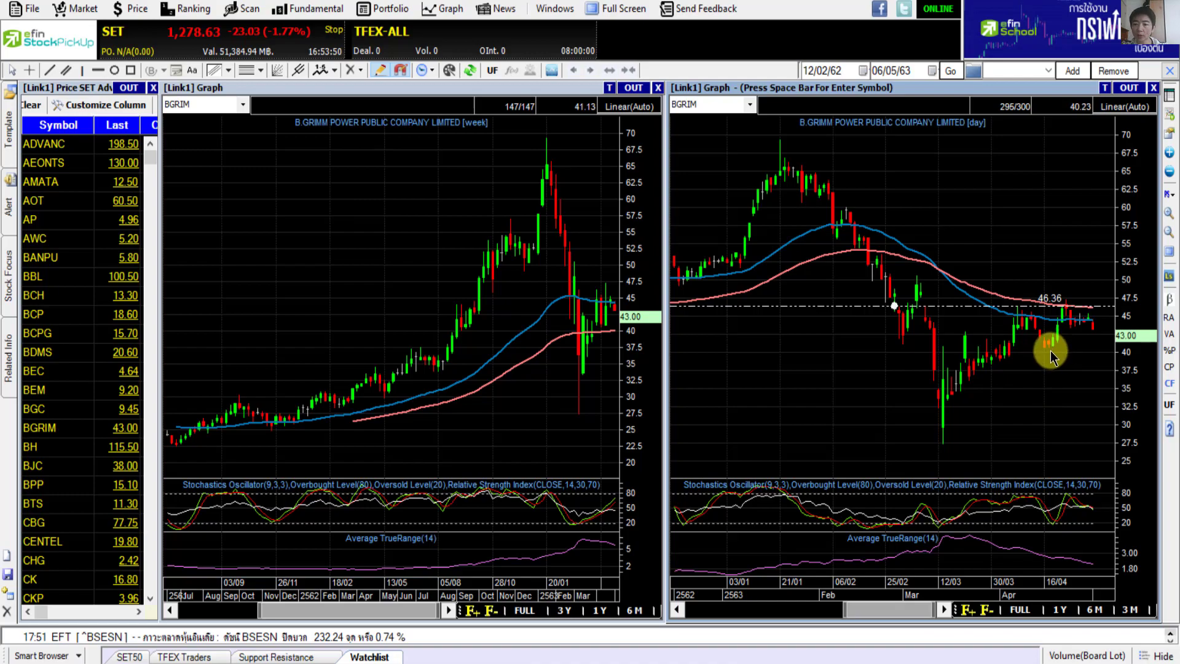
# - Draw a second horizontal line at about 40.34 just below the April low on BGRIM's daily chart
pyautogui.click(98, 69)
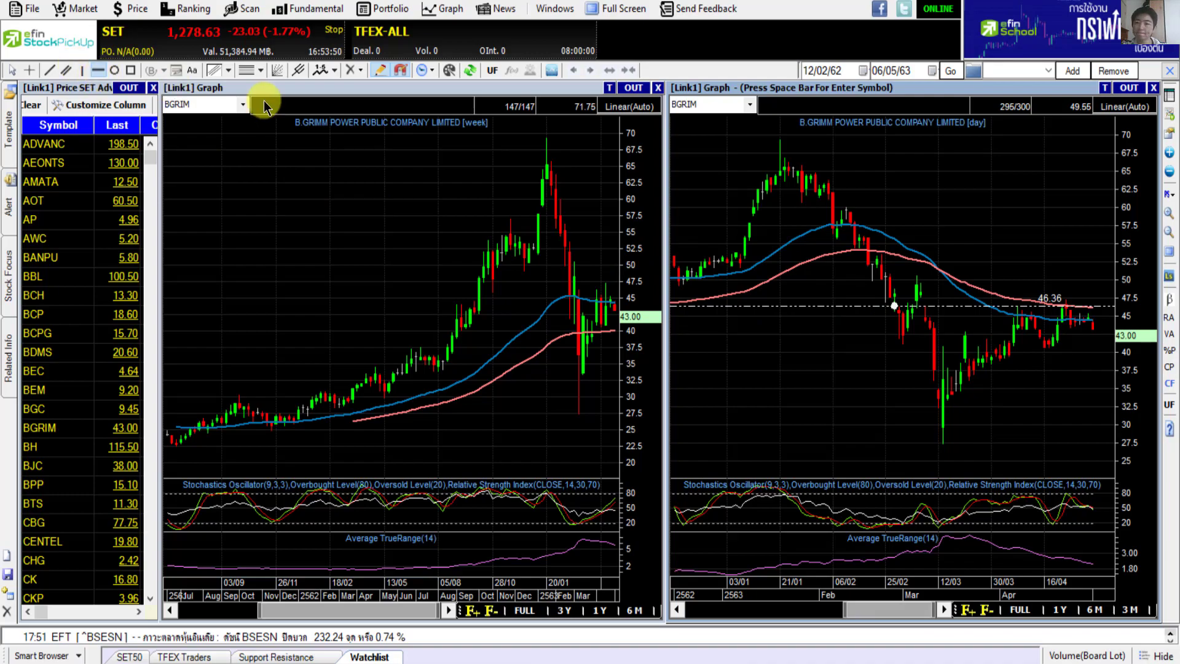
pyautogui.click(1056, 351)
pyautogui.moveTo(1056, 351); pyautogui.dragTo(1069, 348)
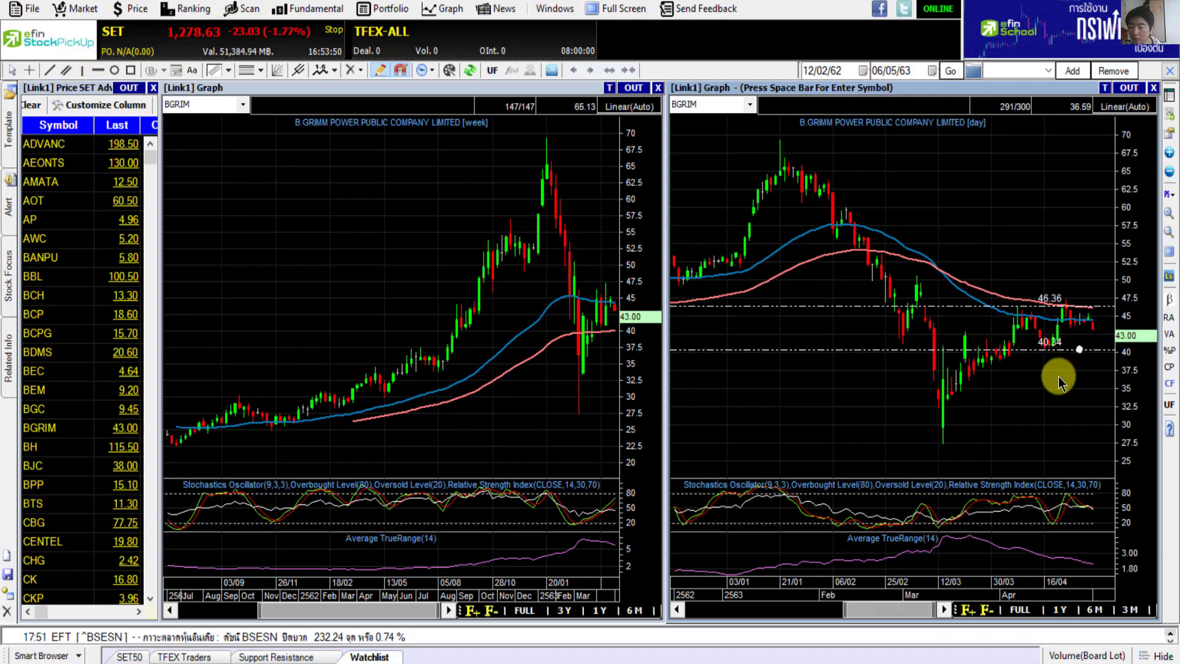
# - Draw a third horizontal line above the current price, between the 55 and 57.5 levels, on BGRIM's daily chart
pyautogui.click(679, 610)
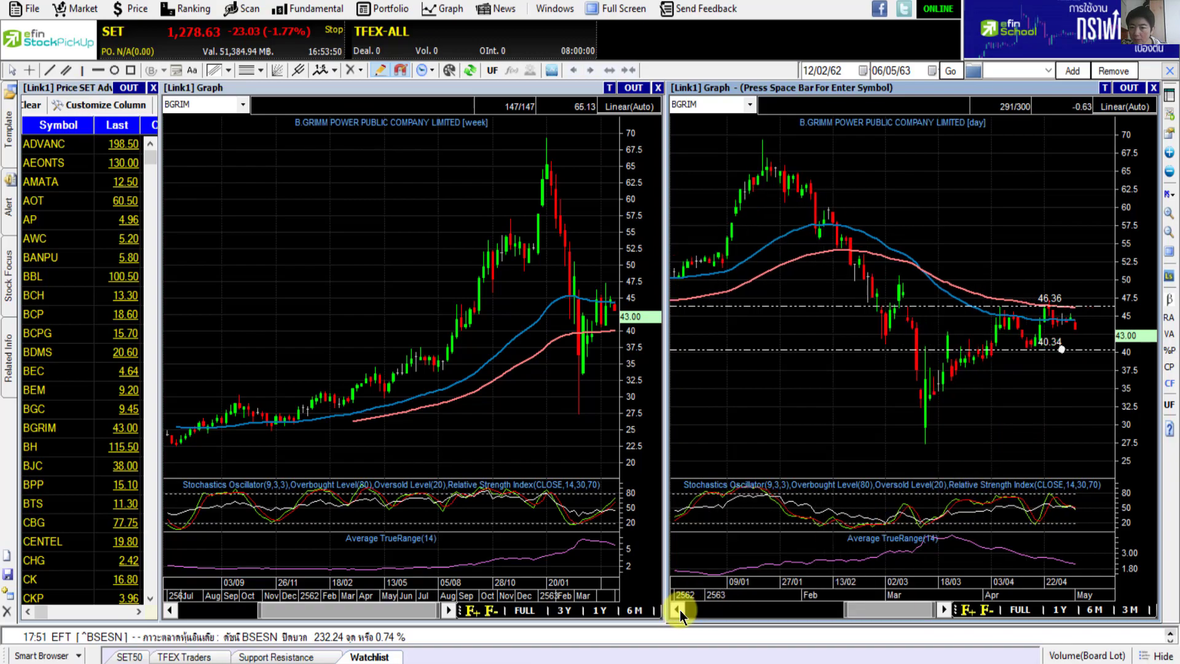
pyautogui.click(679, 610)
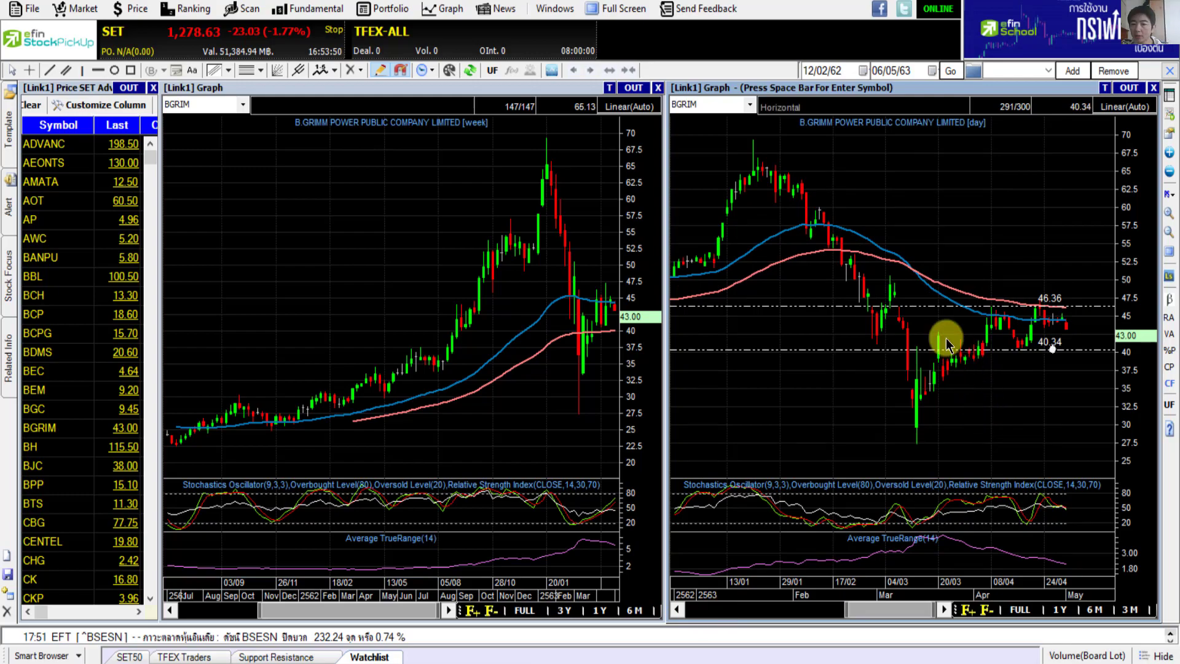
pyautogui.moveTo(848, 610); pyautogui.dragTo(816, 609)
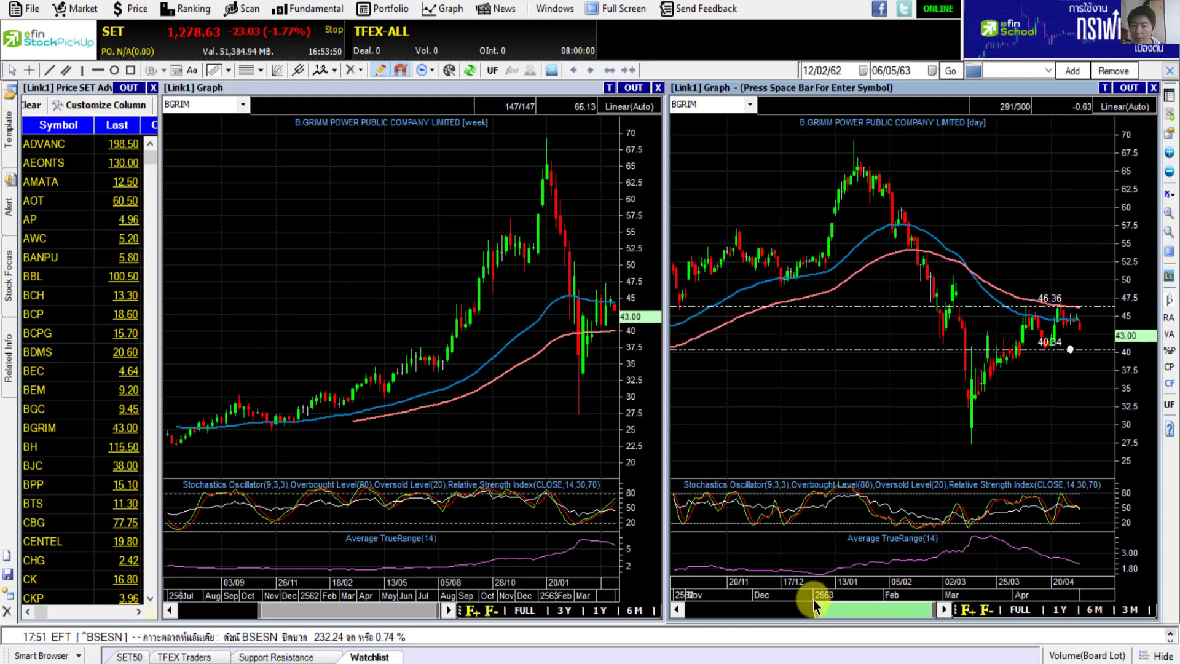
pyautogui.click(98, 70)
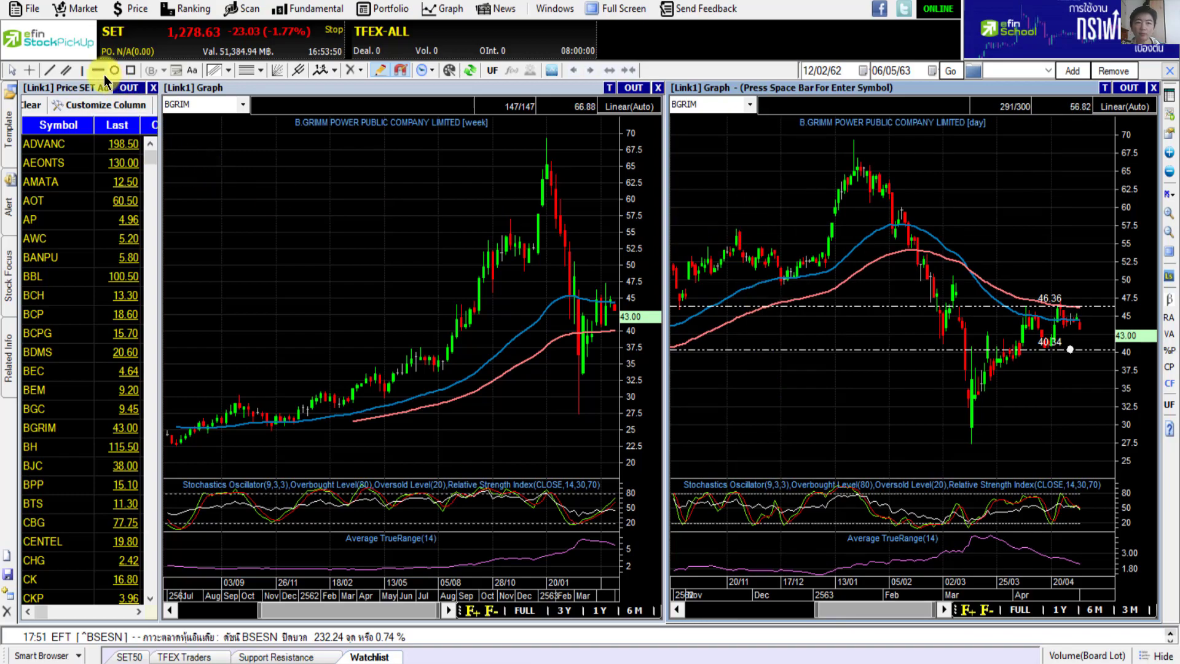
pyautogui.click(1026, 231)
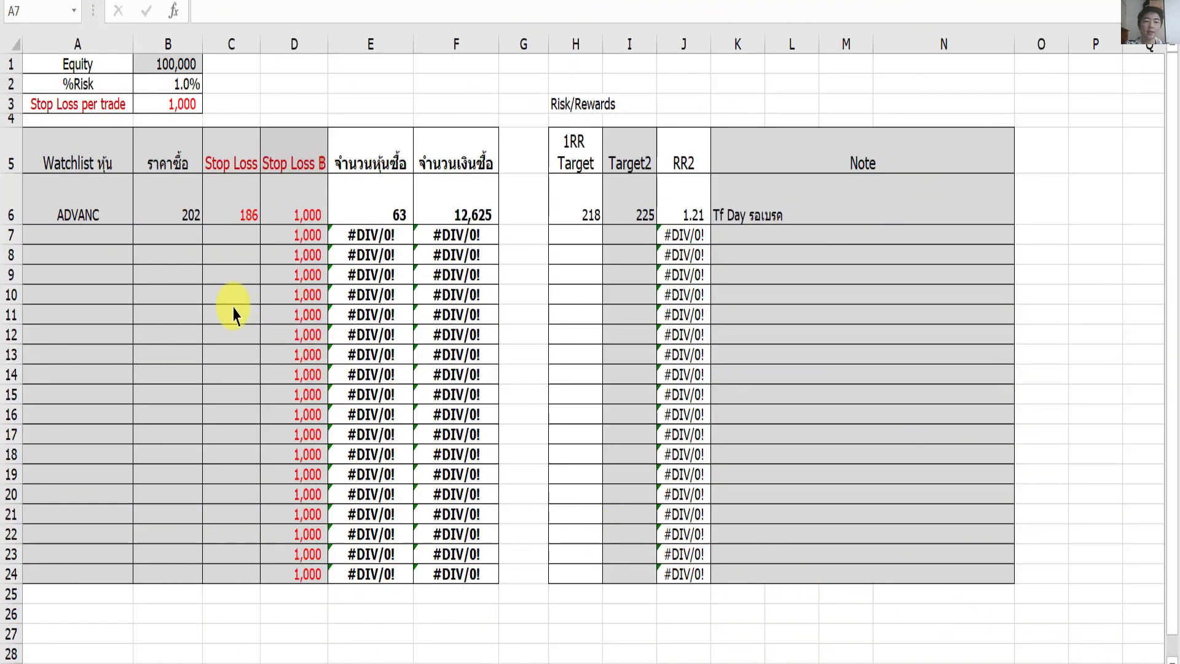
# - Back in the Excel sheet, enter AEONTS as the second watchlist stock in A7
pyautogui.click(96, 235)
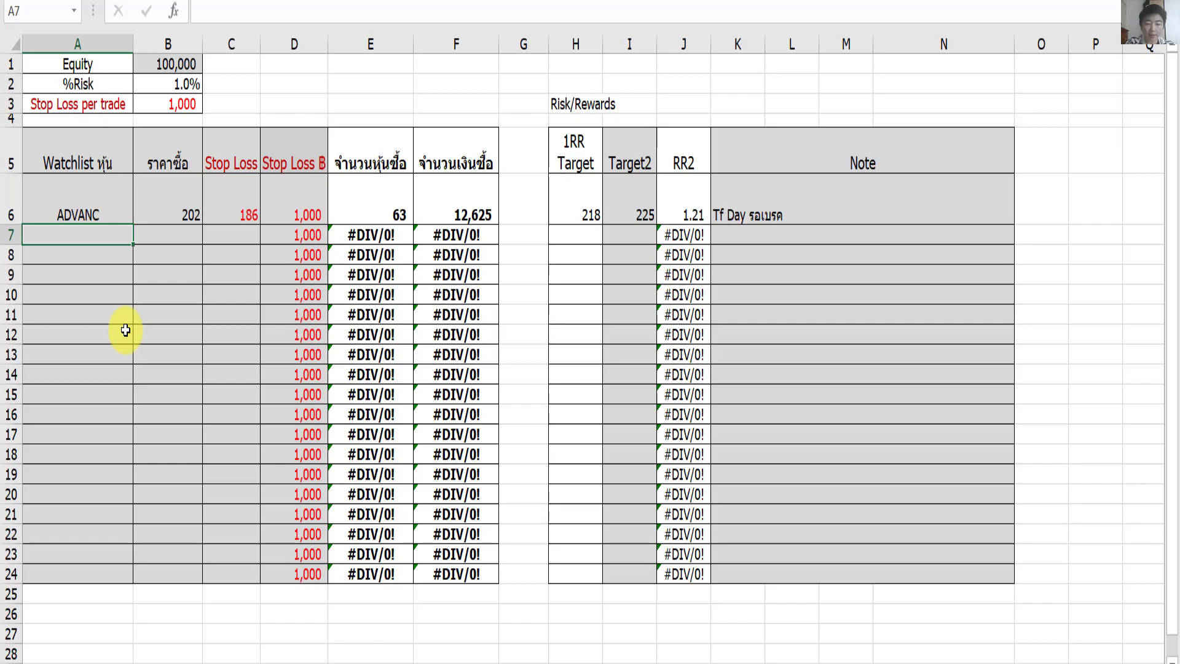
pyautogui.write('ADVANC')
pyautogui.write('E')
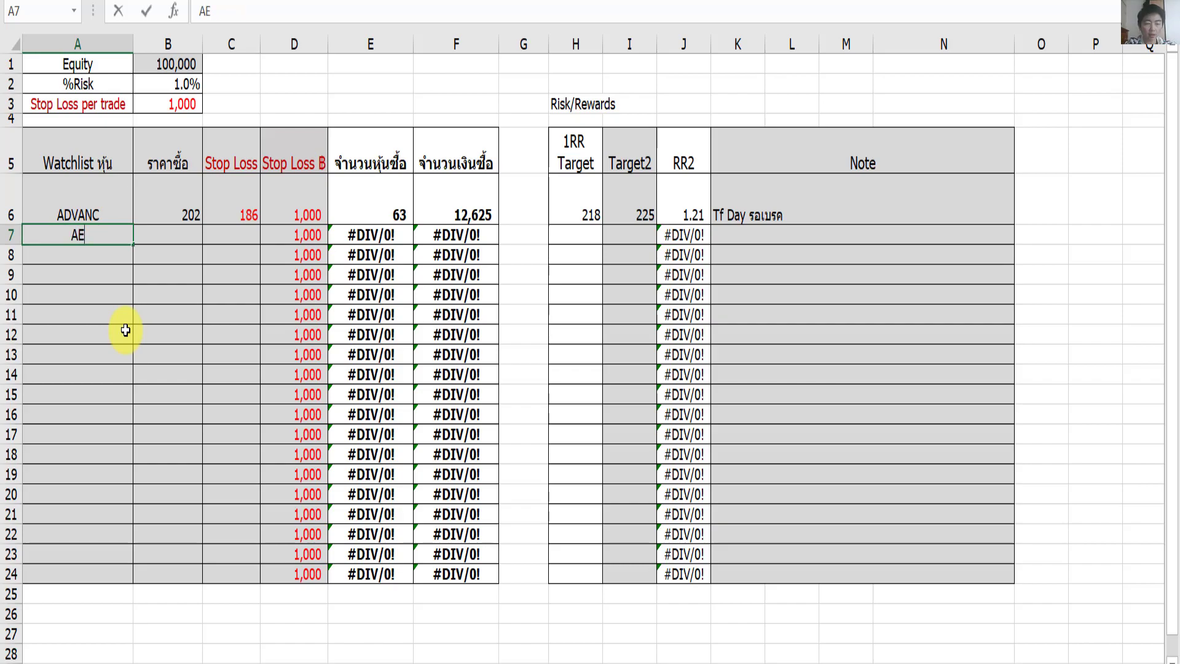
pyautogui.write('ONTS')
pyautogui.press('Return')
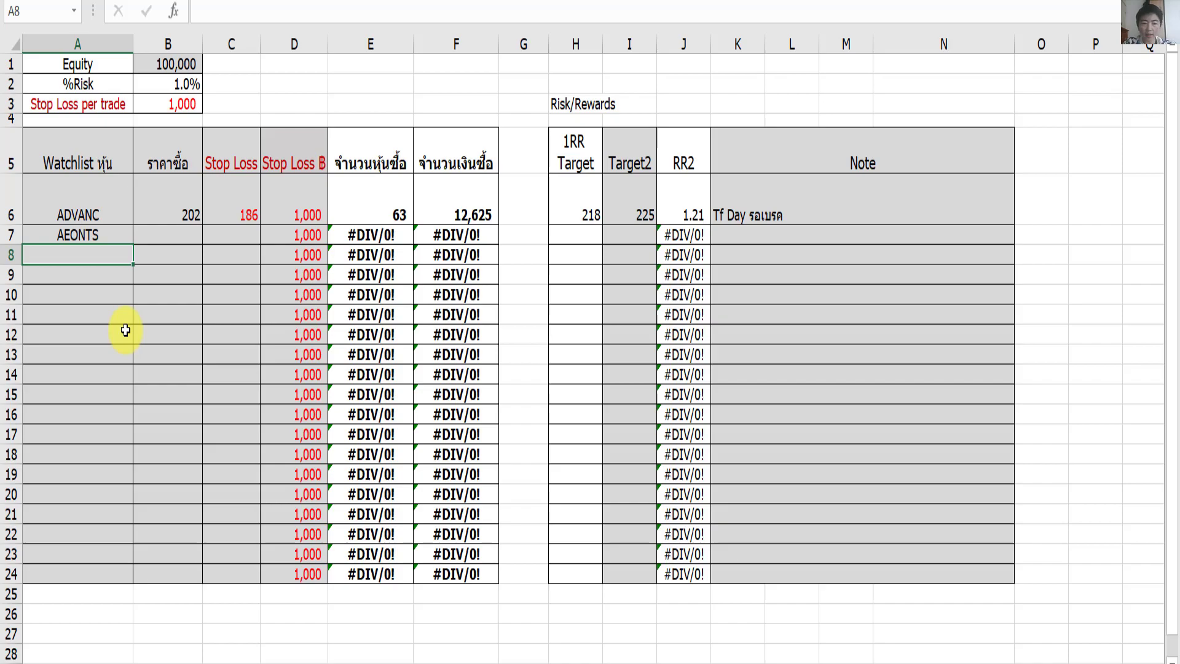
# - Set AEONTS's buy price (ราคาซื้อ) to 130 and its Stop Loss price to 110 in row 7
pyautogui.press('Right')
pyautogui.press('Right')
pyautogui.press('Up')
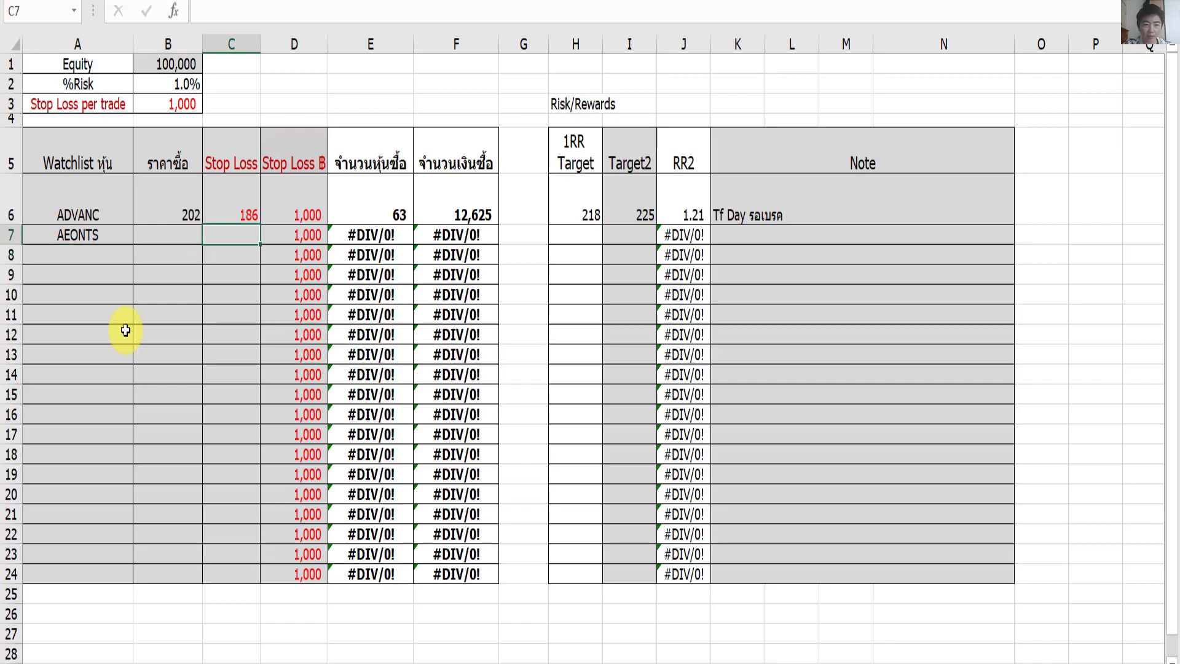
pyautogui.click(165, 228)
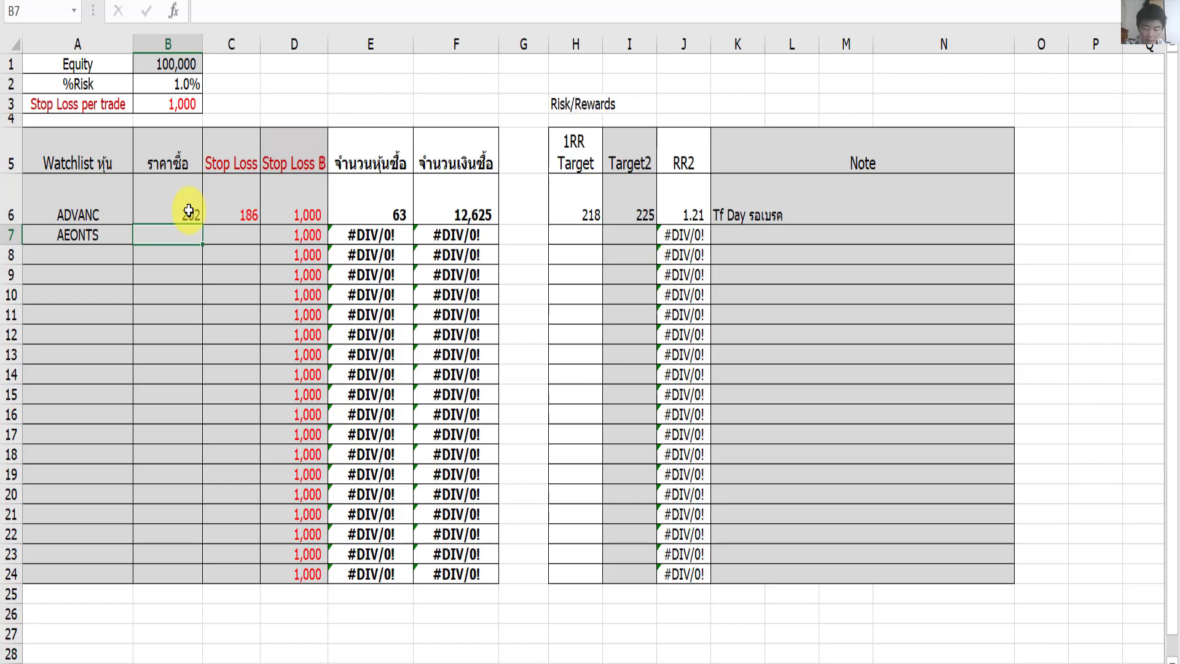
pyautogui.write('130')
pyautogui.press('Tab')
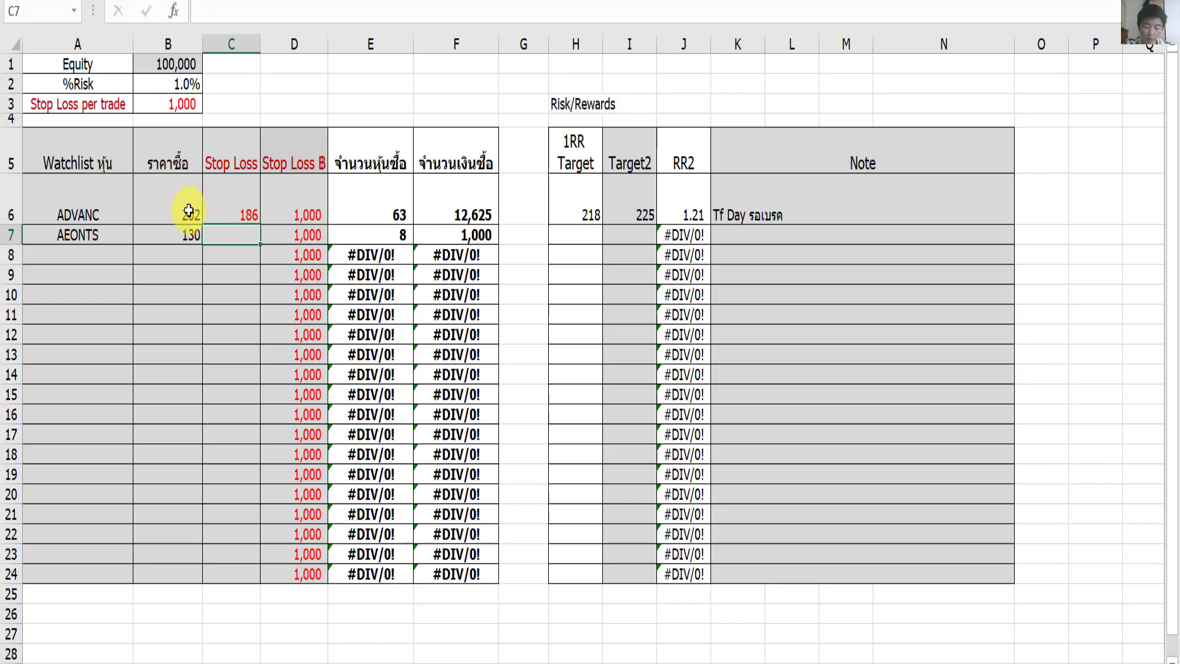
pyautogui.write('110')
pyautogui.press('Tab')
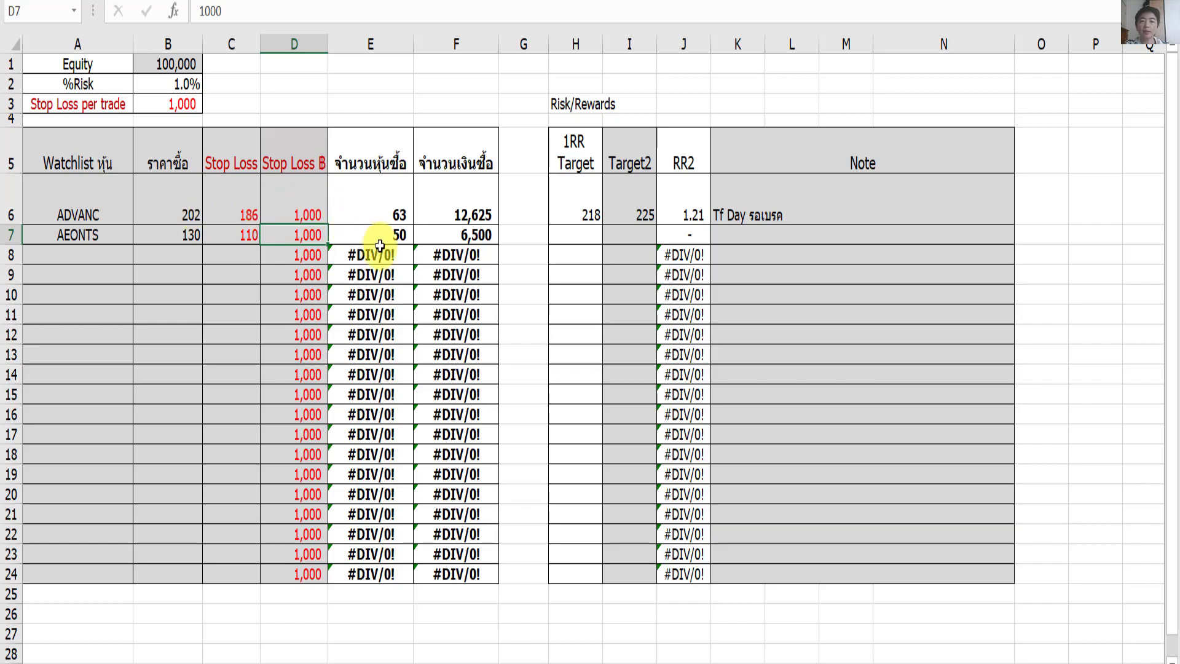
# - Copy ADVANC's 1RR Target formula from H6 into H7:H24
pyautogui.click(580, 214)
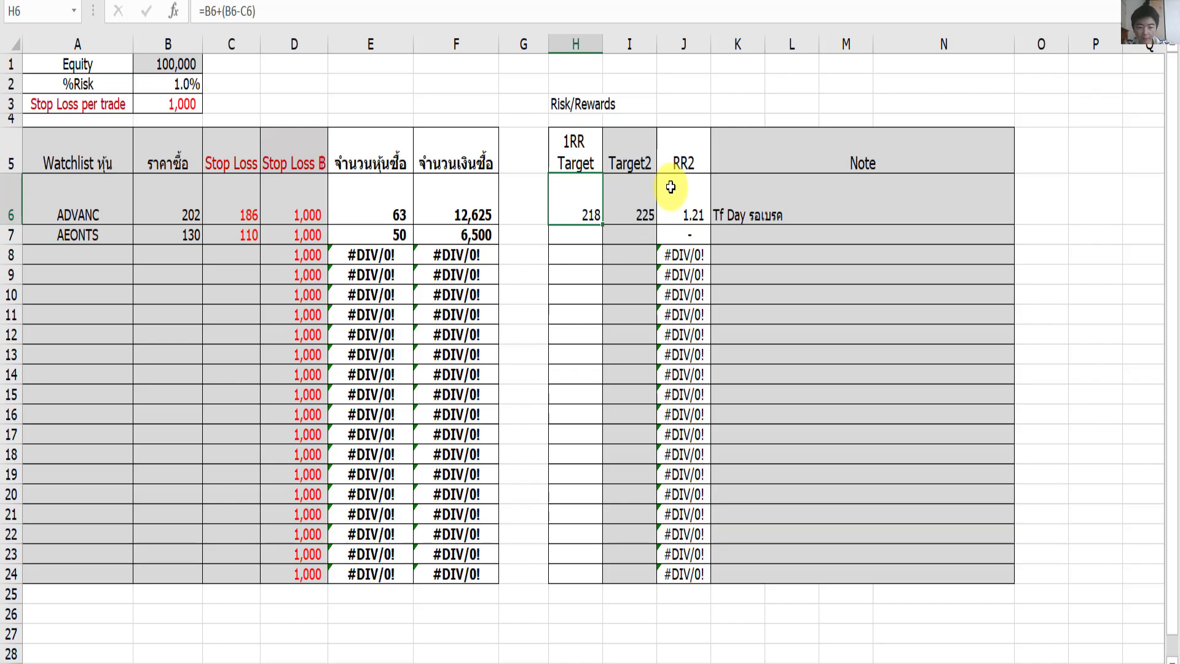
pyautogui.hotkey('ctrl', 'c')
pyautogui.press('Down')
pyautogui.hotkey('shift', 'Down')
pyautogui.hotkey('shift', 'Down')
pyautogui.hotkey('shift', 'Down')
pyautogui.hotkey('shift', 'Down')
pyautogui.hotkey('shift', 'Down')
pyautogui.hotkey('shift', 'Down')
pyautogui.hotkey('shift', 'Down')
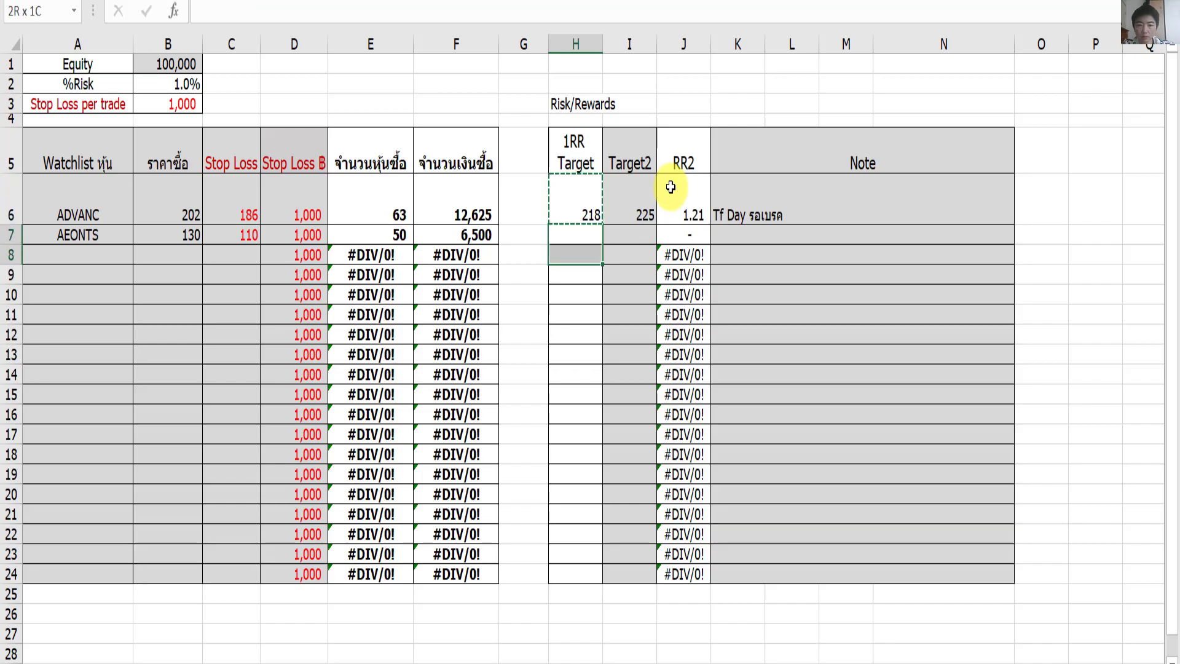
pyautogui.hotkey('shift', 'Down')
pyautogui.hotkey('shift', 'Down')
pyautogui.hotkey('shift', 'Down')
pyautogui.hotkey('shift', 'Down')
pyautogui.hotkey('shift', 'Down')
pyautogui.hotkey('shift', 'Down')
pyautogui.hotkey('shift', 'Down')
pyautogui.hotkey('shift', 'Down')
pyautogui.hotkey('shift', 'Down')
pyautogui.hotkey('shift', 'Down')
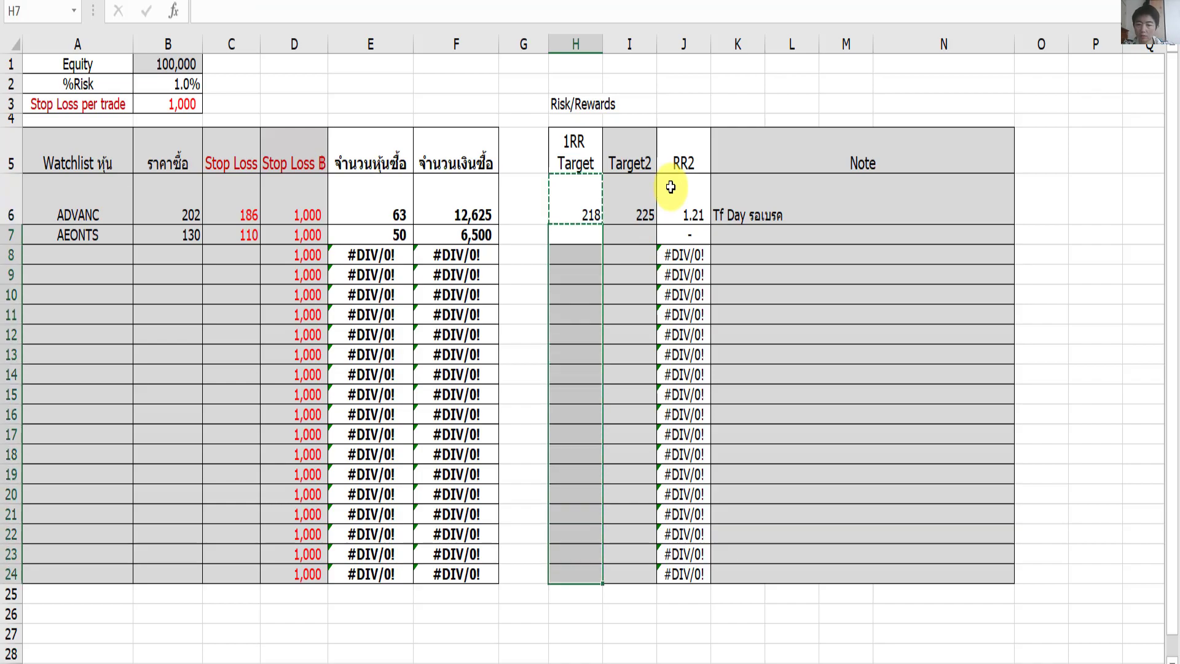
pyautogui.hotkey('ctrl', 'v')
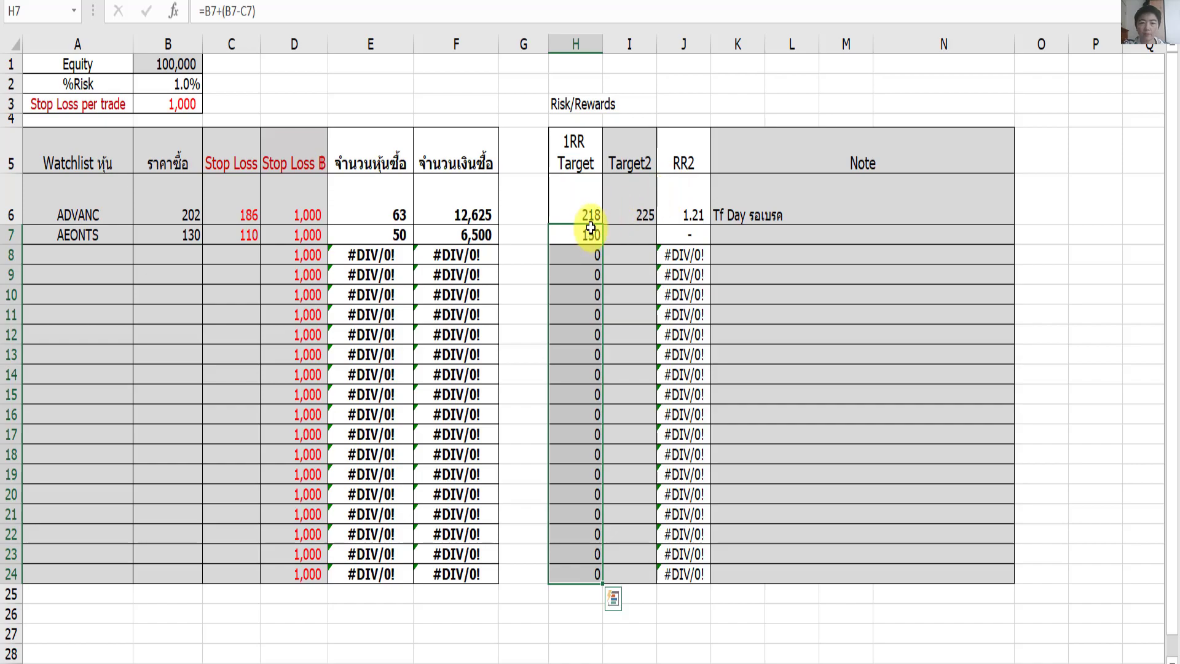
# - Set AEONTS's Target2 price to 167 in I7
pyautogui.click(591, 234)
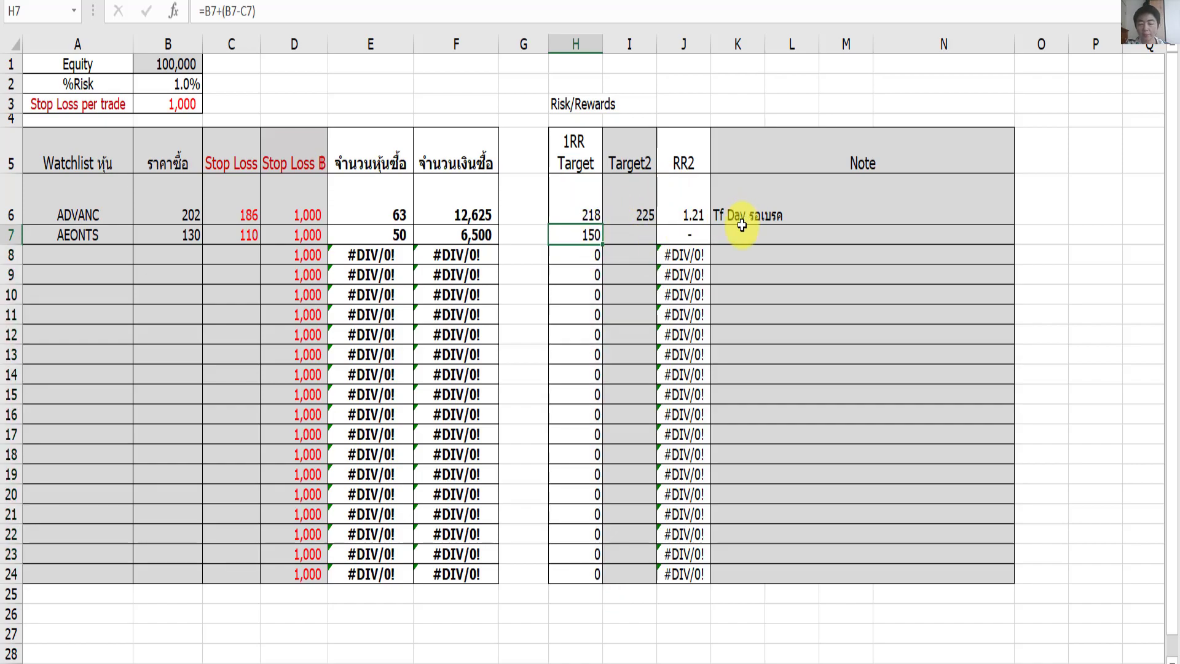
pyautogui.press('Right')
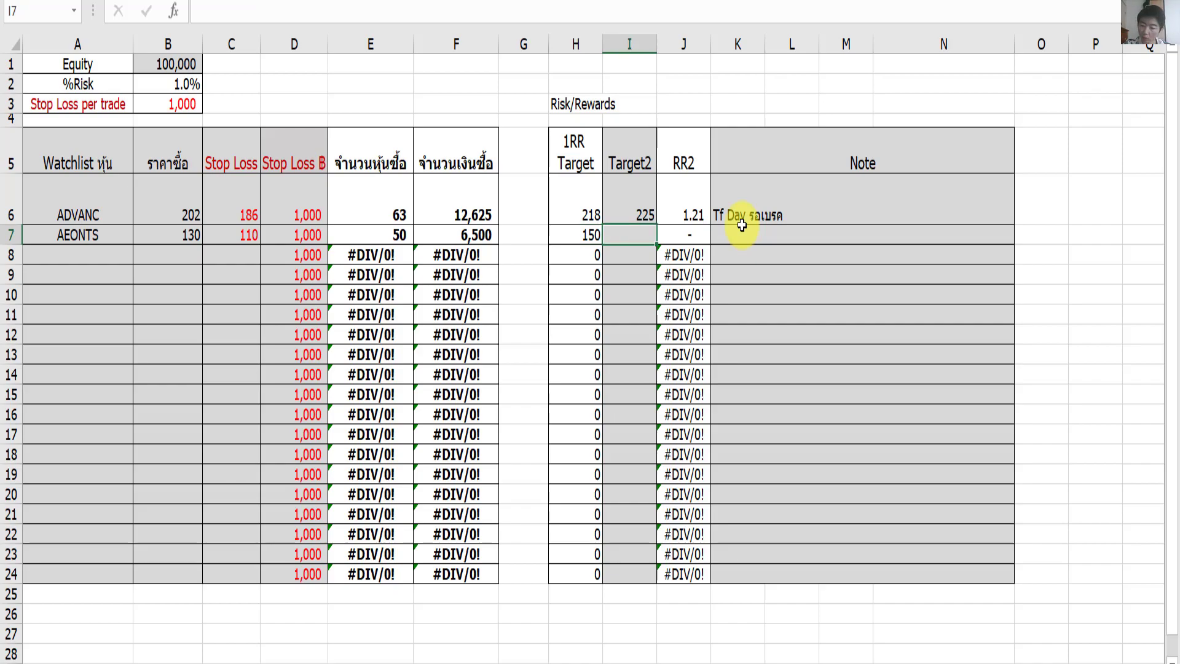
pyautogui.write('167')
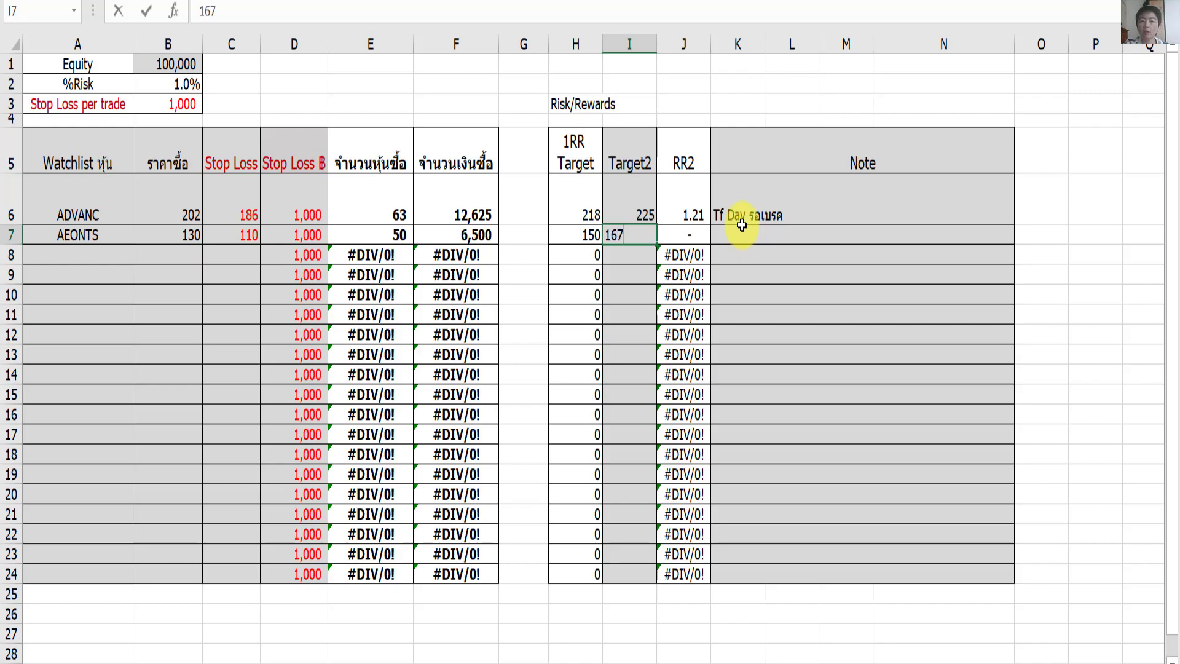
pyautogui.press('Return')
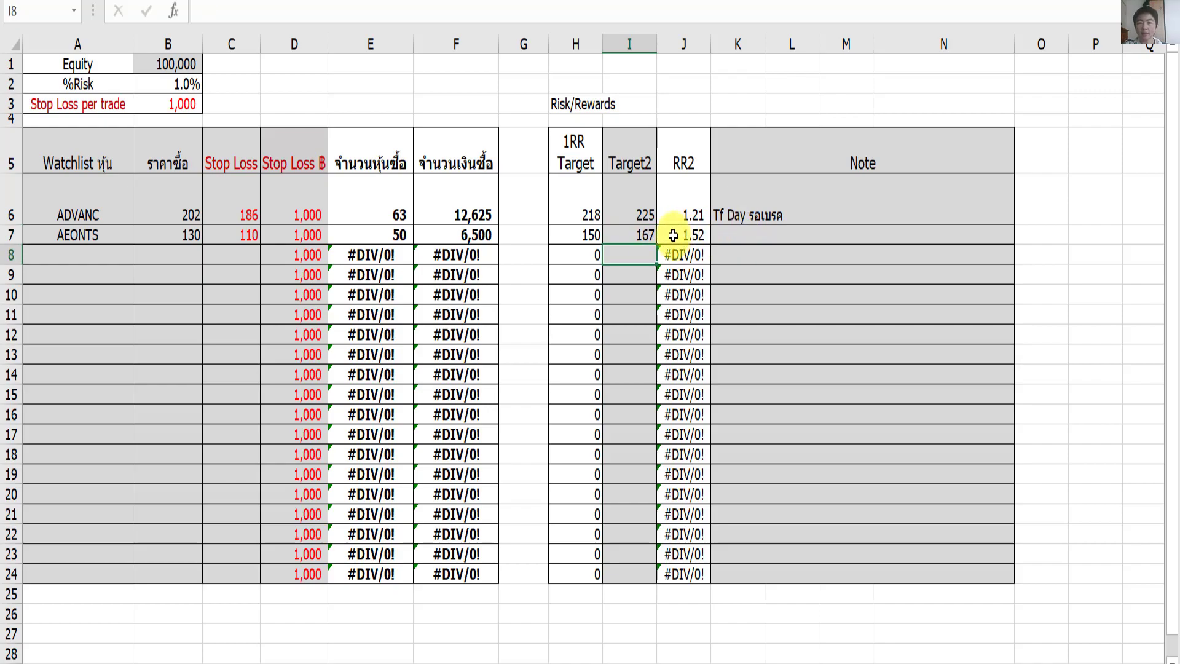
pyautogui.click(735, 240)
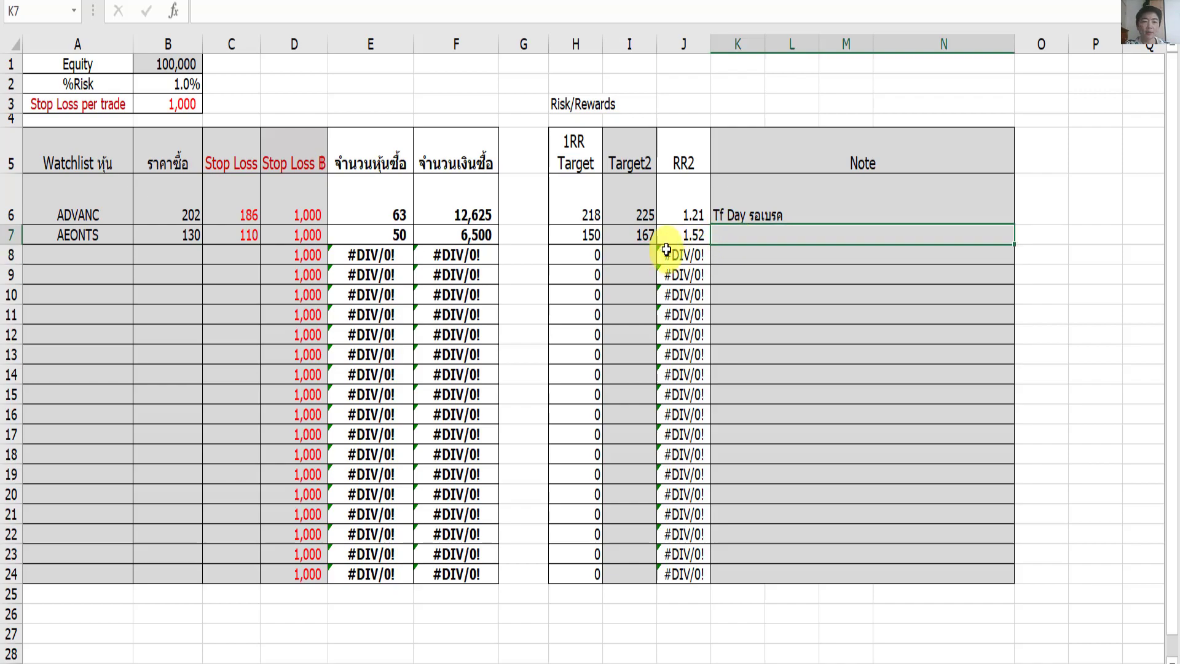
# - Enter BGRIM as the third watchlist stock in A8
pyautogui.click(111, 263)
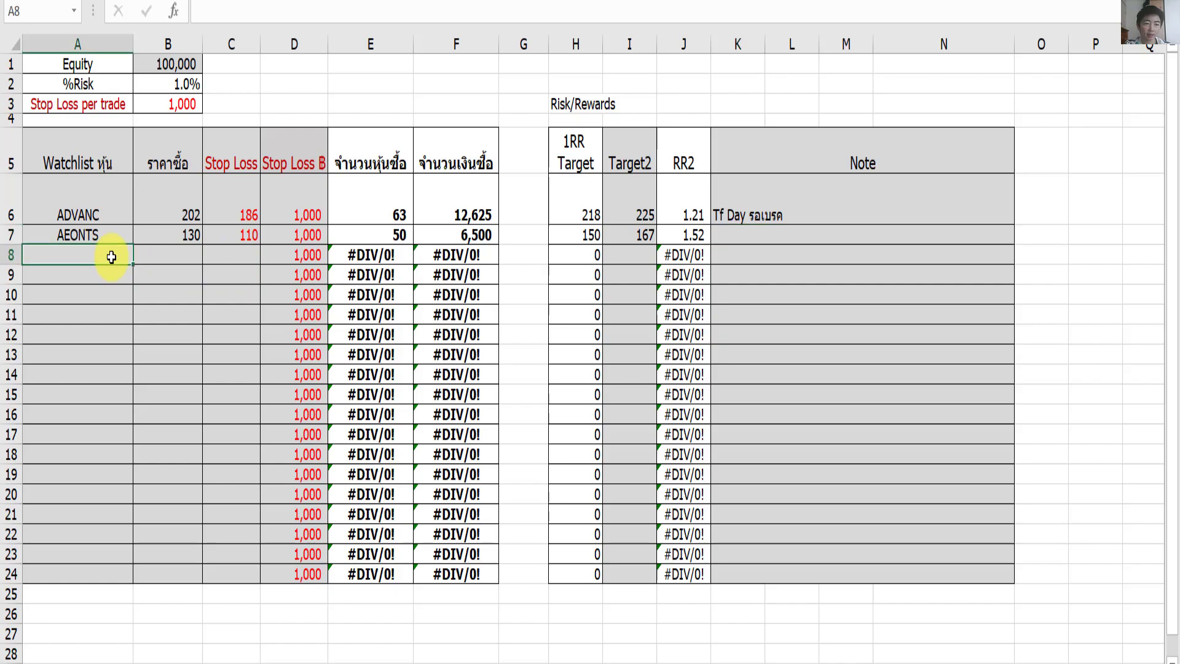
pyautogui.write('BGRIM')
pyautogui.press('Return')
# - Set BGRIM's buy price (ราคาซื้อ) to 46.4 and its Stop Loss price to 40.3 in row 8
pyautogui.press('Right')
pyautogui.click(184, 245)
pyautogui.write('46')
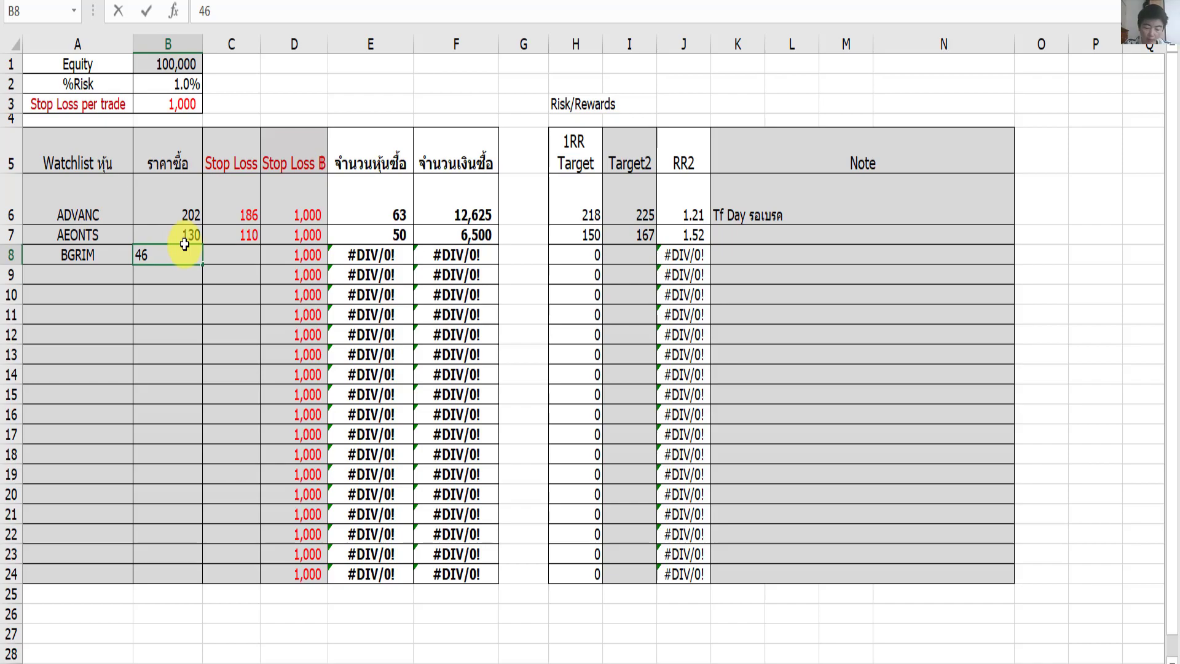
pyautogui.write('.4')
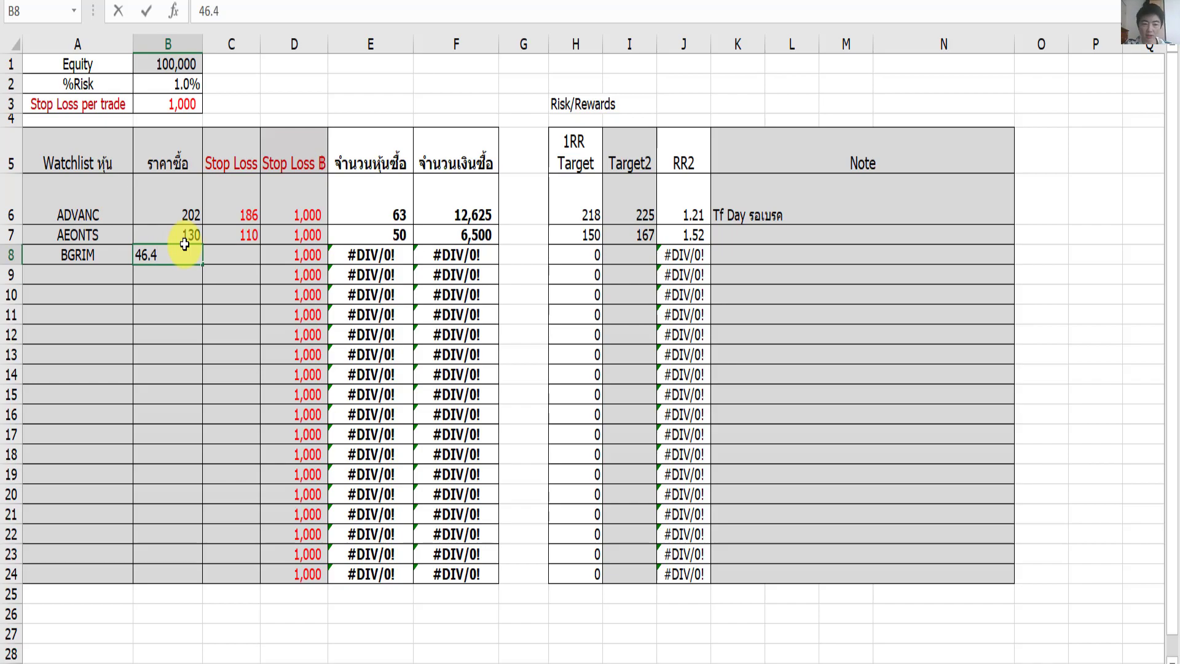
pyautogui.press('Tab')
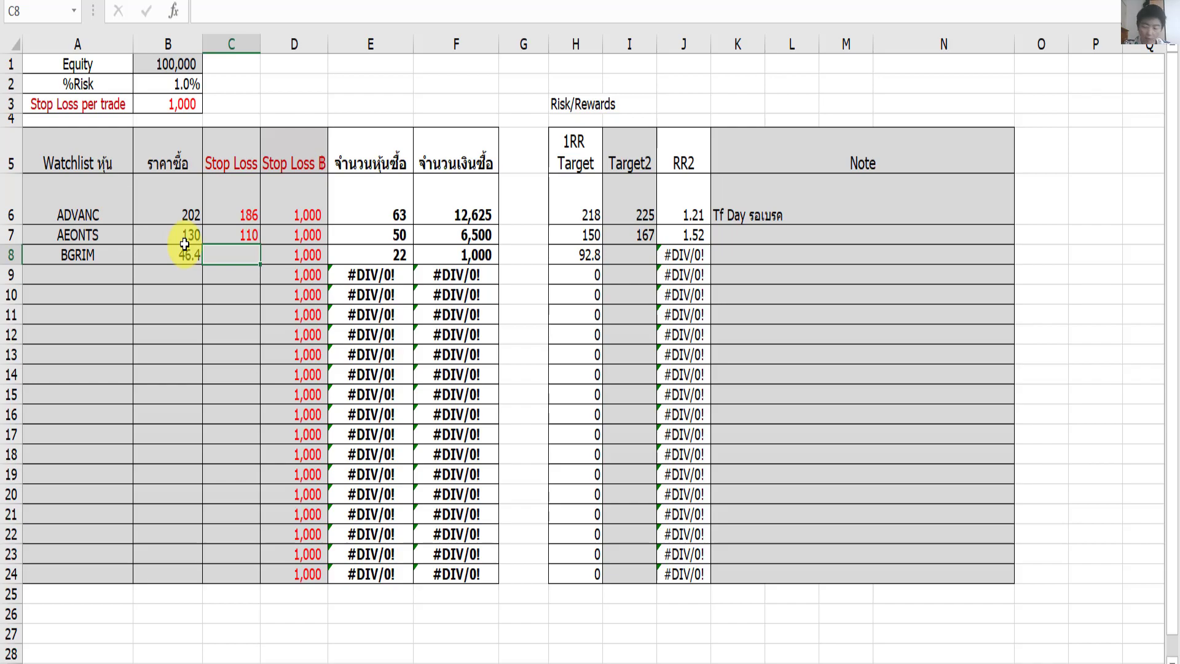
pyautogui.write('40.3')
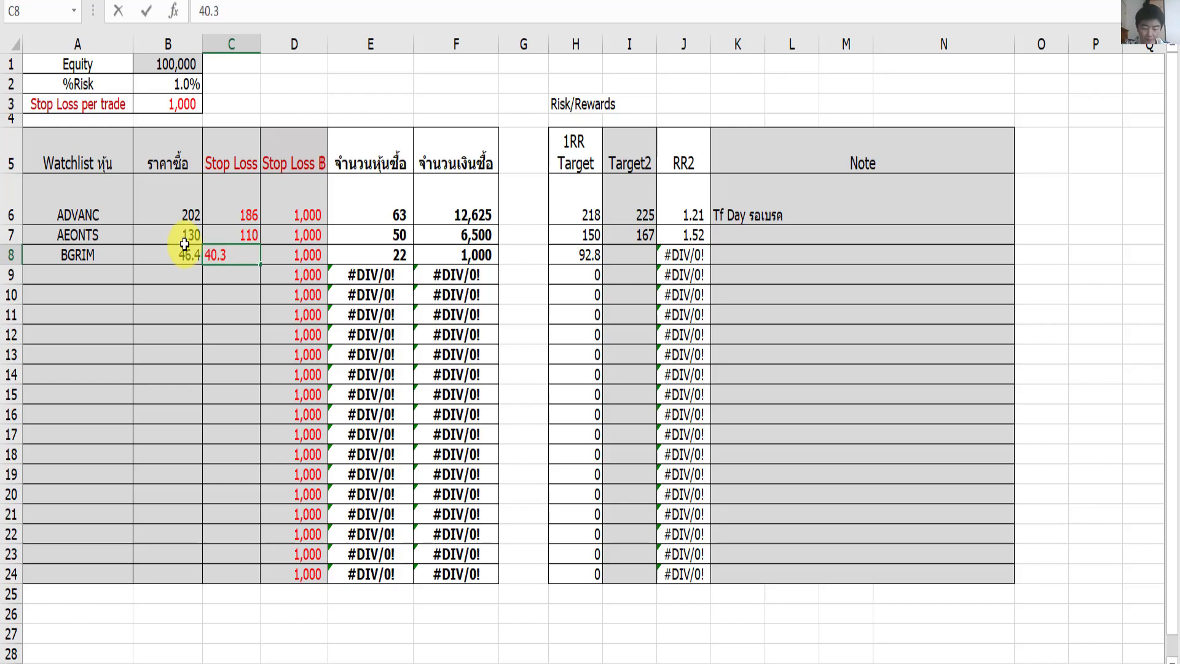
pyautogui.press('Tab')
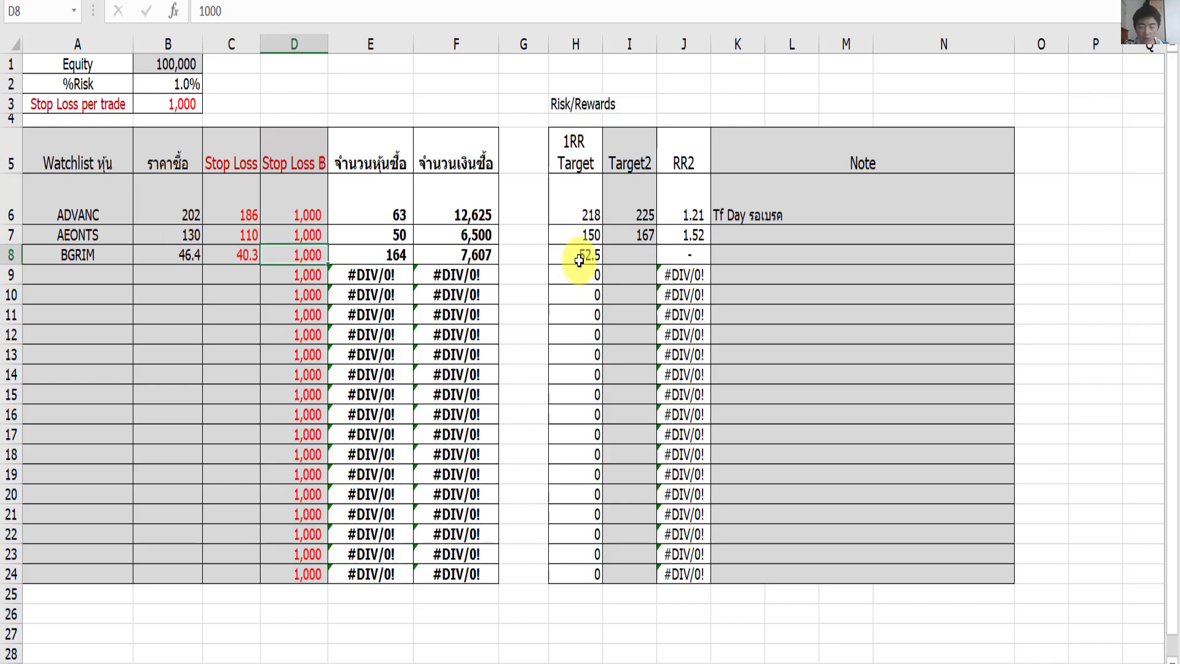
# - Set BGRIM's Target2 price to 56.7 in I8
pyautogui.click(622, 259)
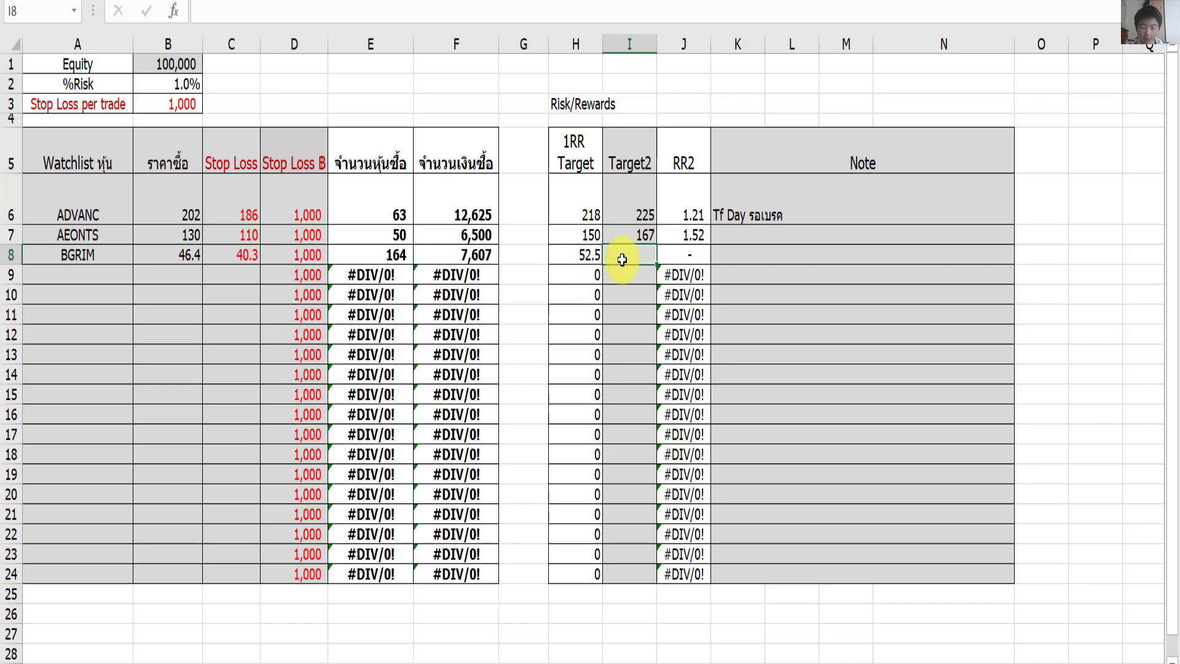
pyautogui.write('56.7')
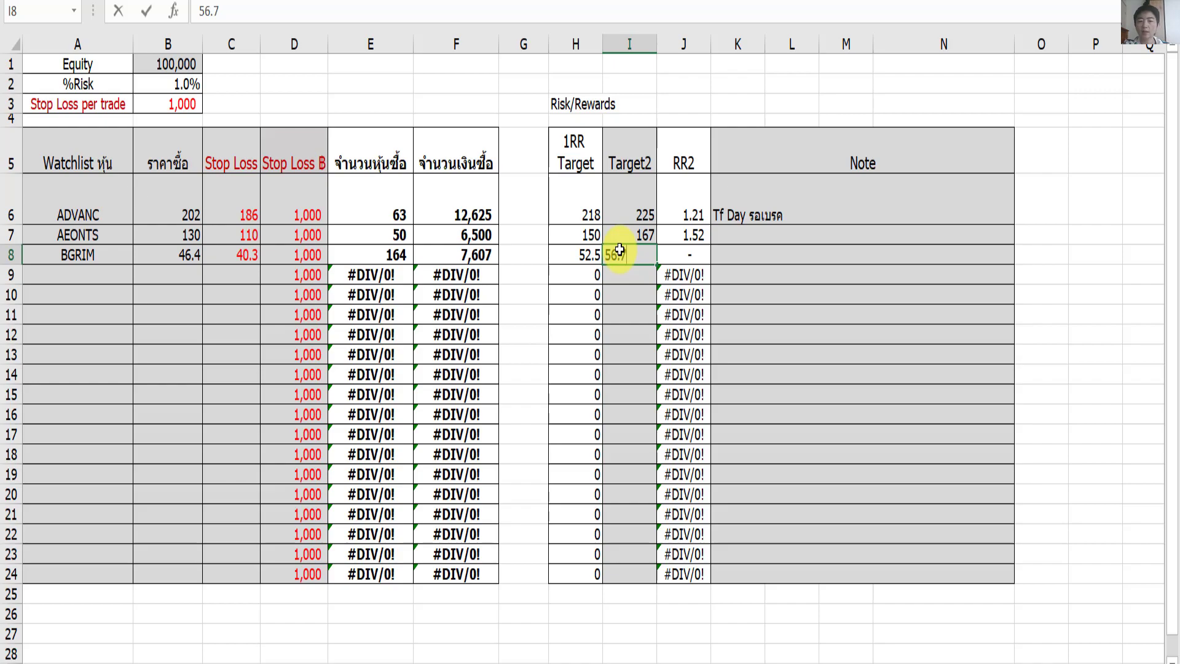
pyautogui.press('Return')
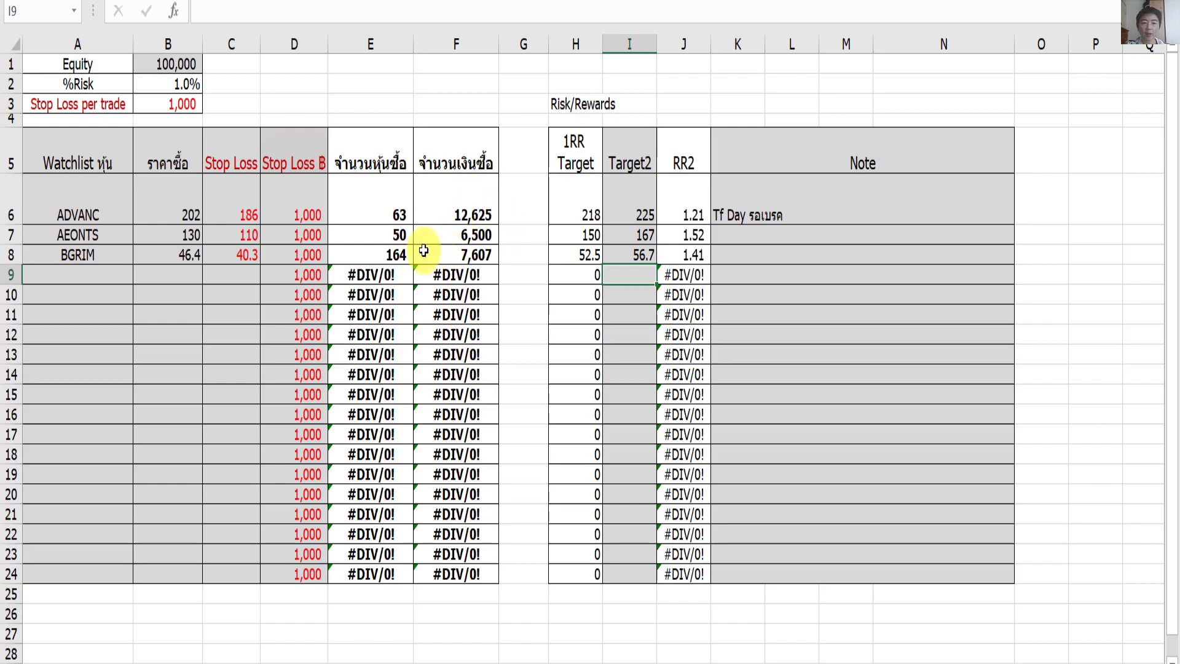
pyautogui.click(504, 214)
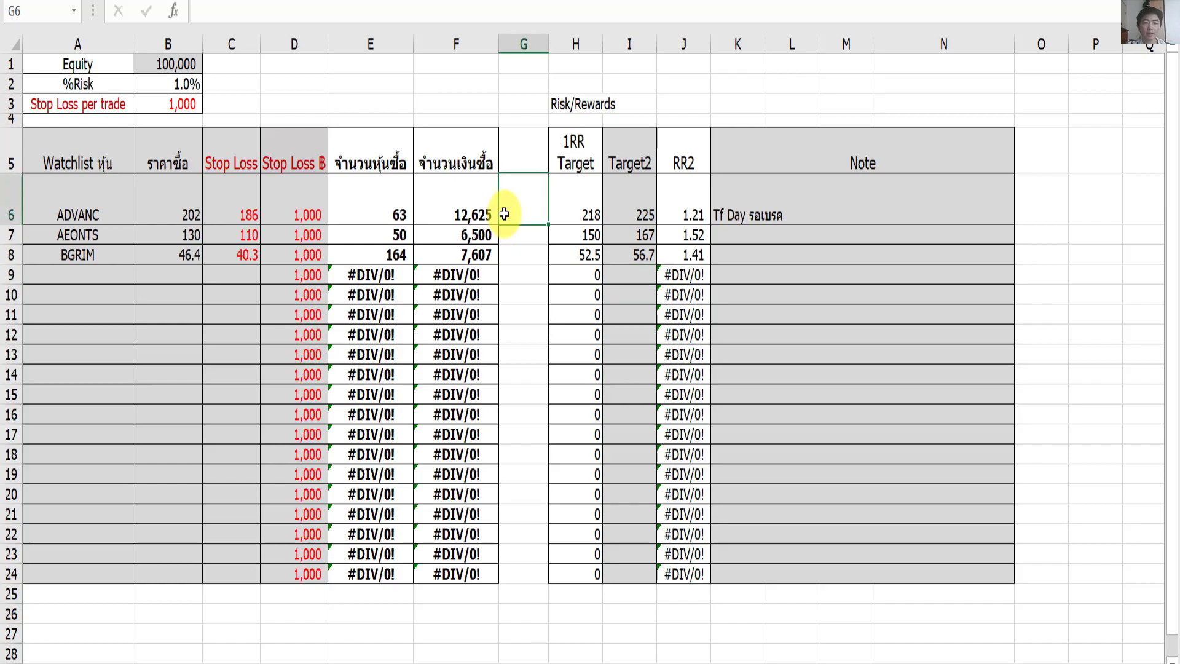
pyautogui.click(489, 203)
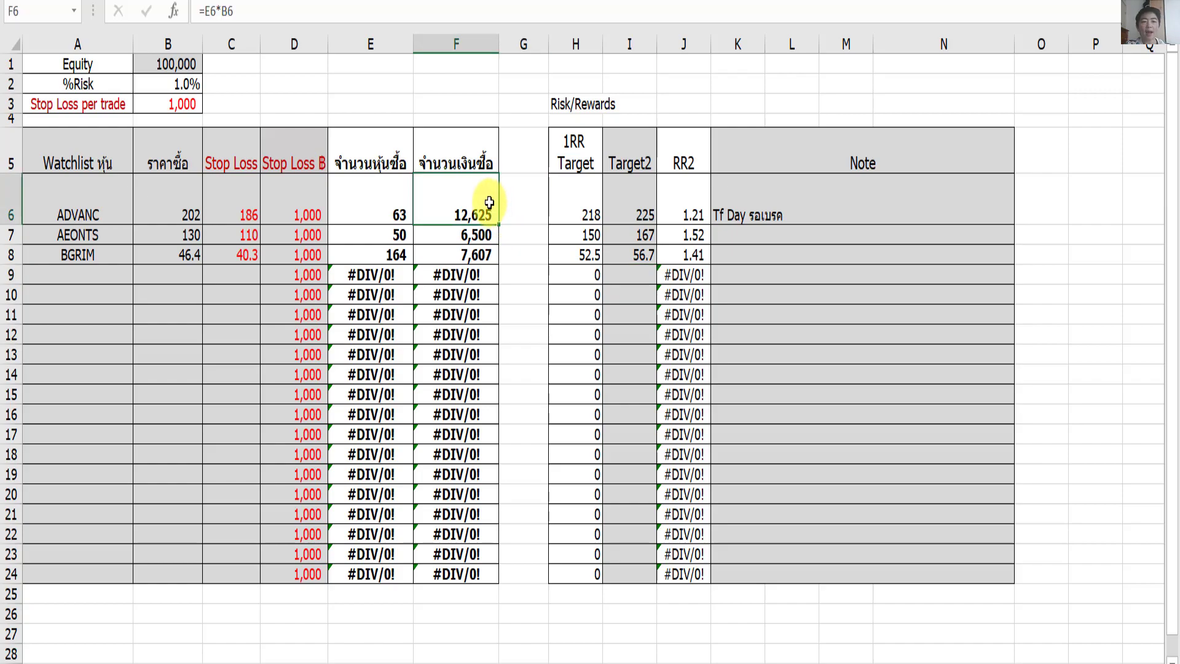
pyautogui.click(515, 252)
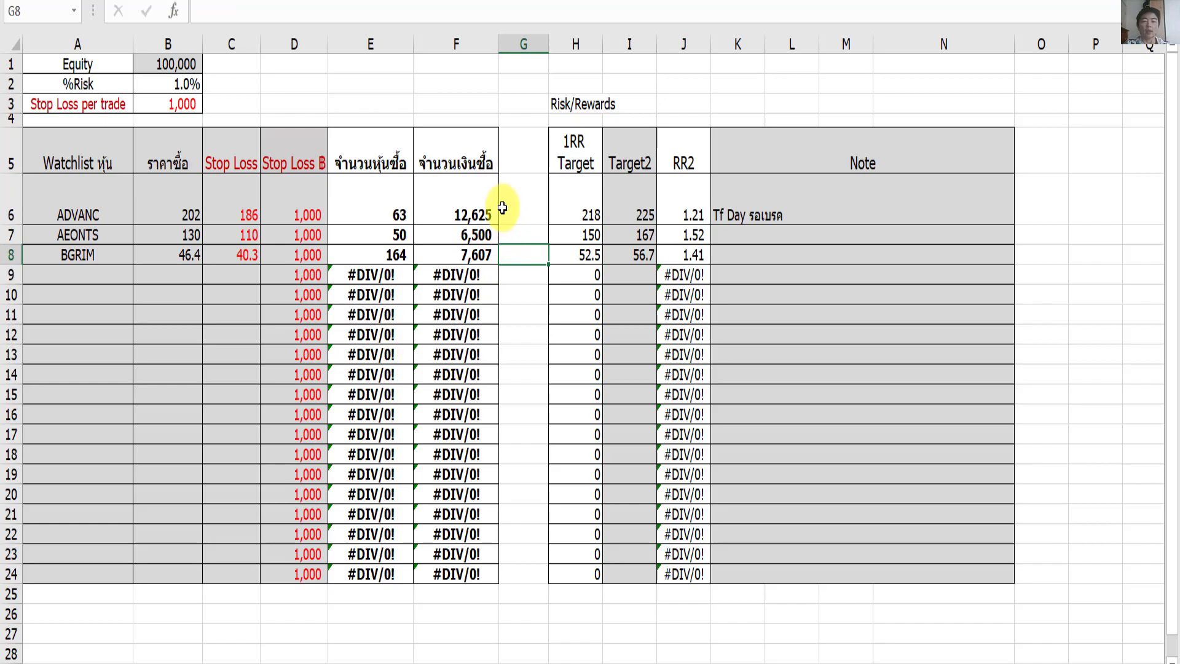